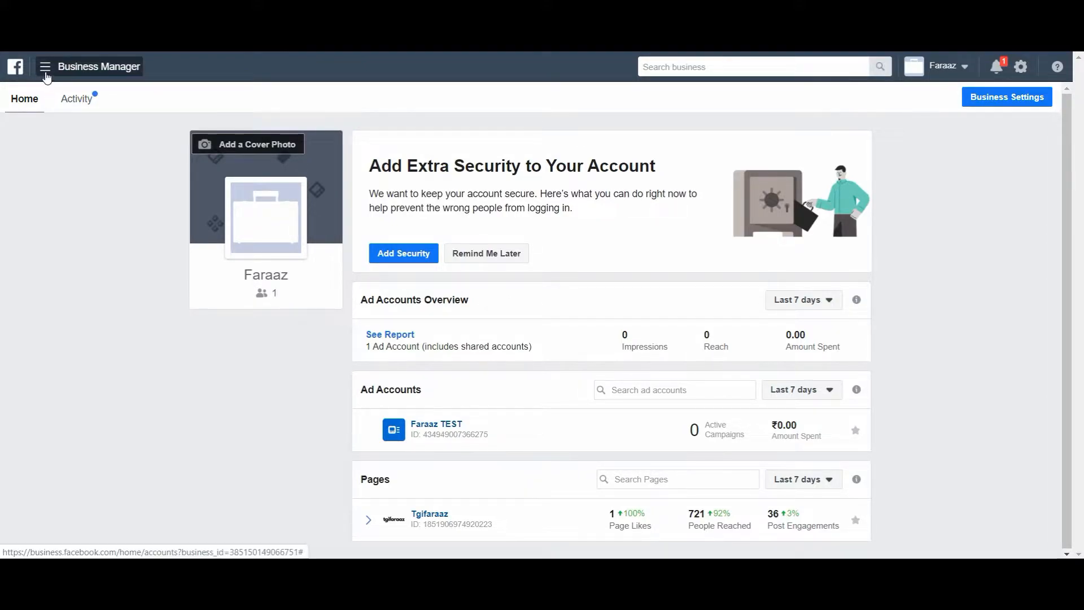
Step: Open Ads Manager and create a new campaign with the Brand awareness objective, continuing to its ad set
click(45, 69)
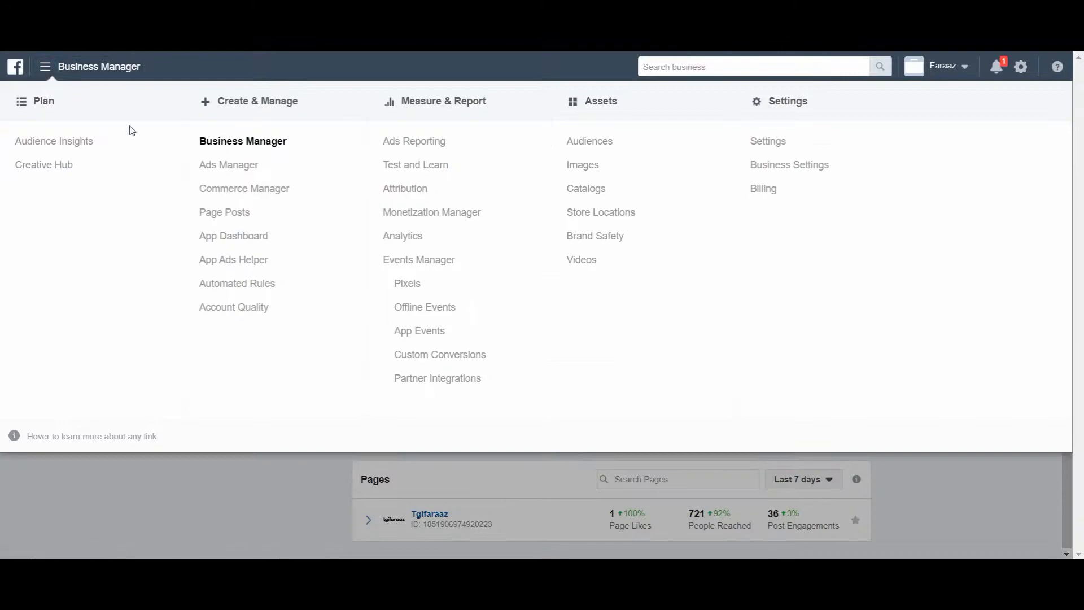
click(217, 165)
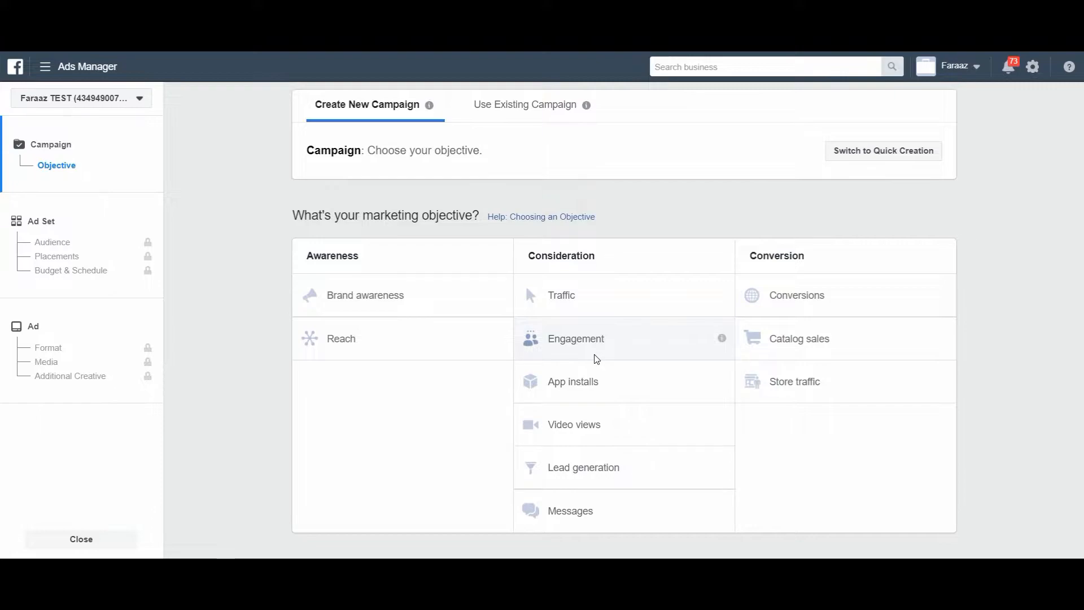
mouse_move(726, 387)
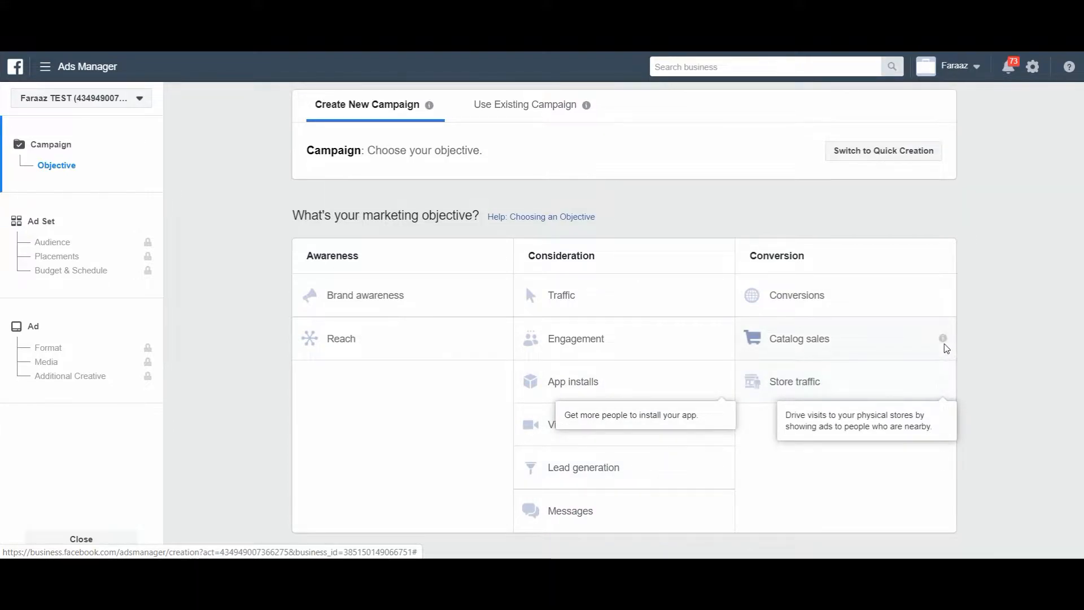
mouse_move(944, 297)
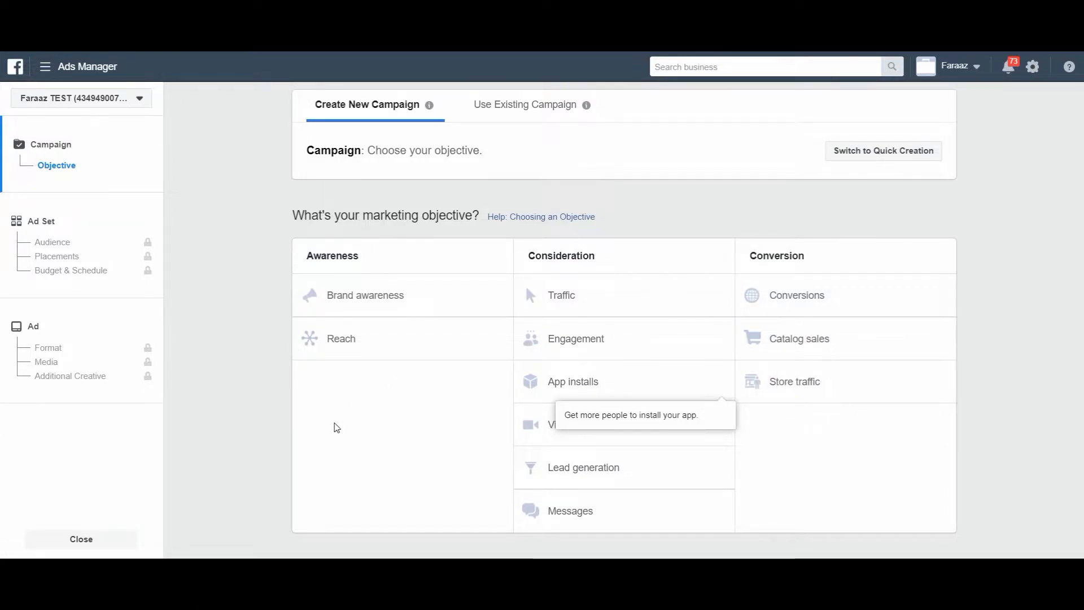
click(383, 298)
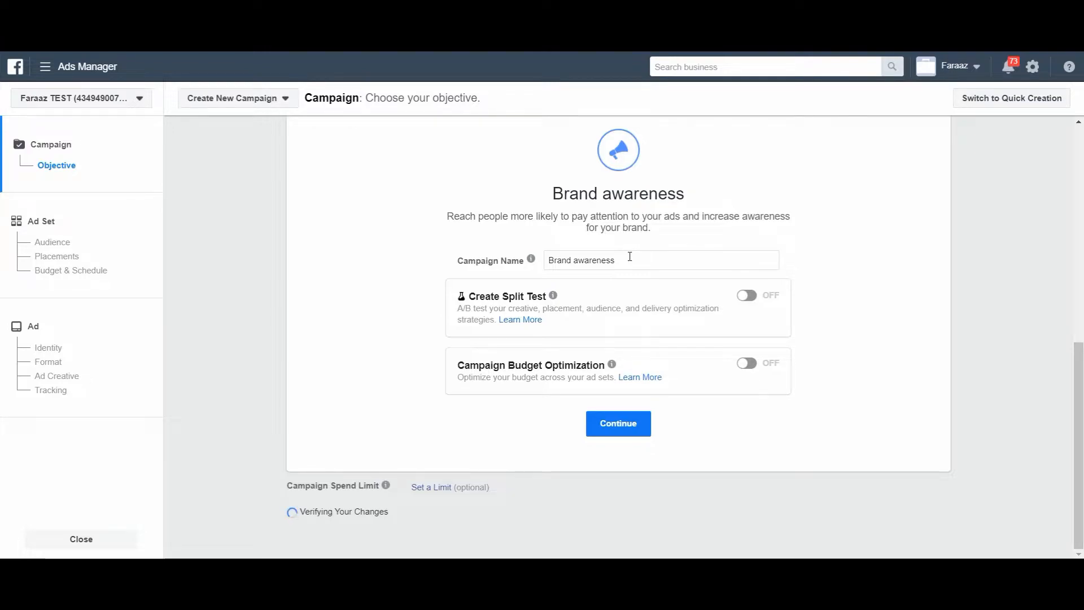
click(596, 430)
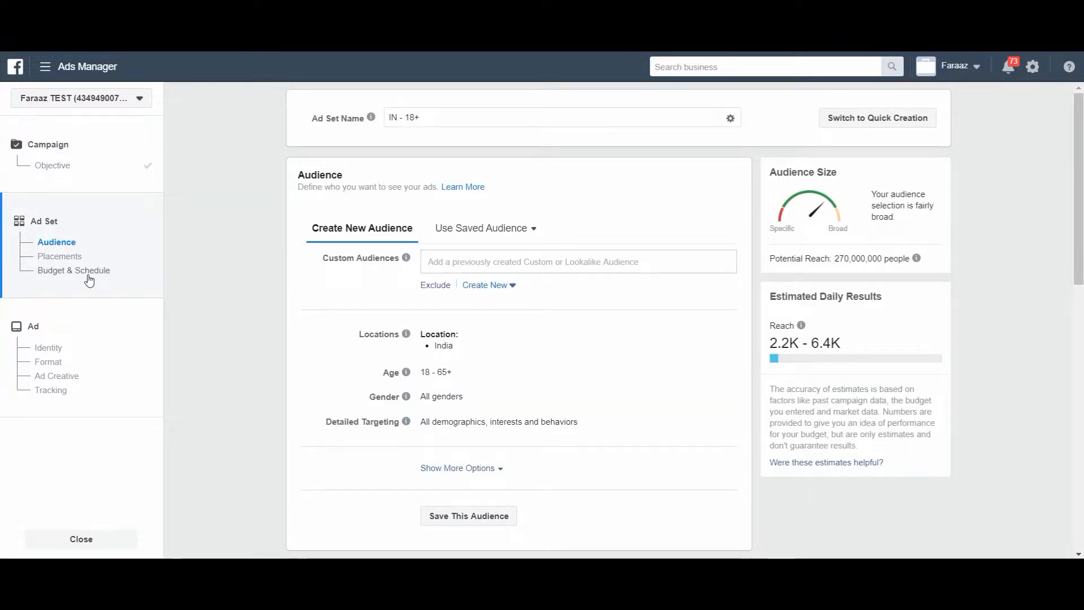
Step: Append FEB2020 to the ad set name so it reads IN - 18+FEB2020
click(434, 115)
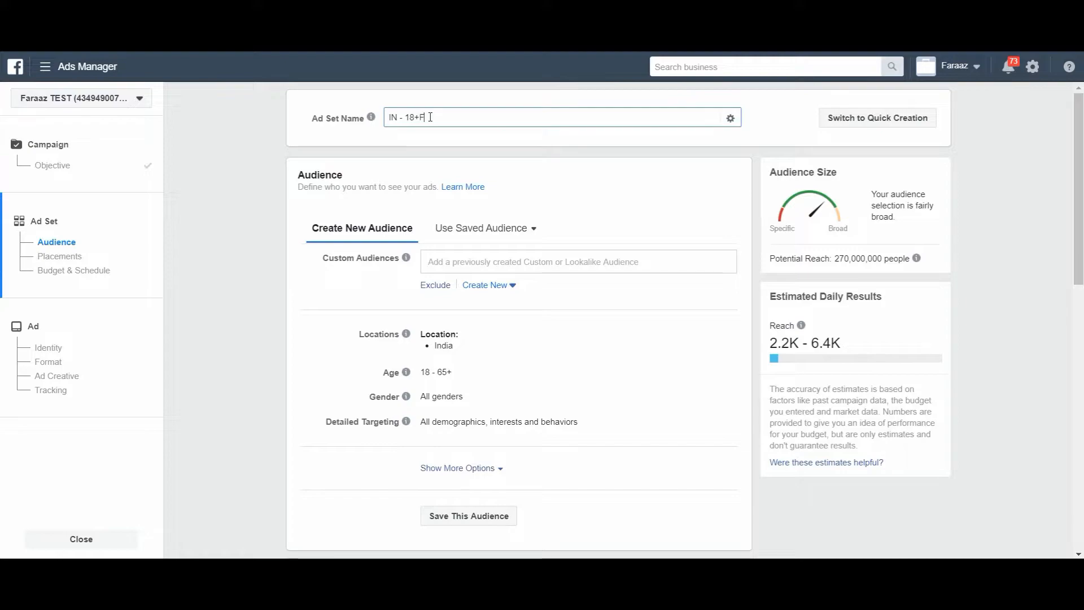
text(020)
Step: Replace India with Delhi as the included audience location
scroll(227, 250, down, 1)
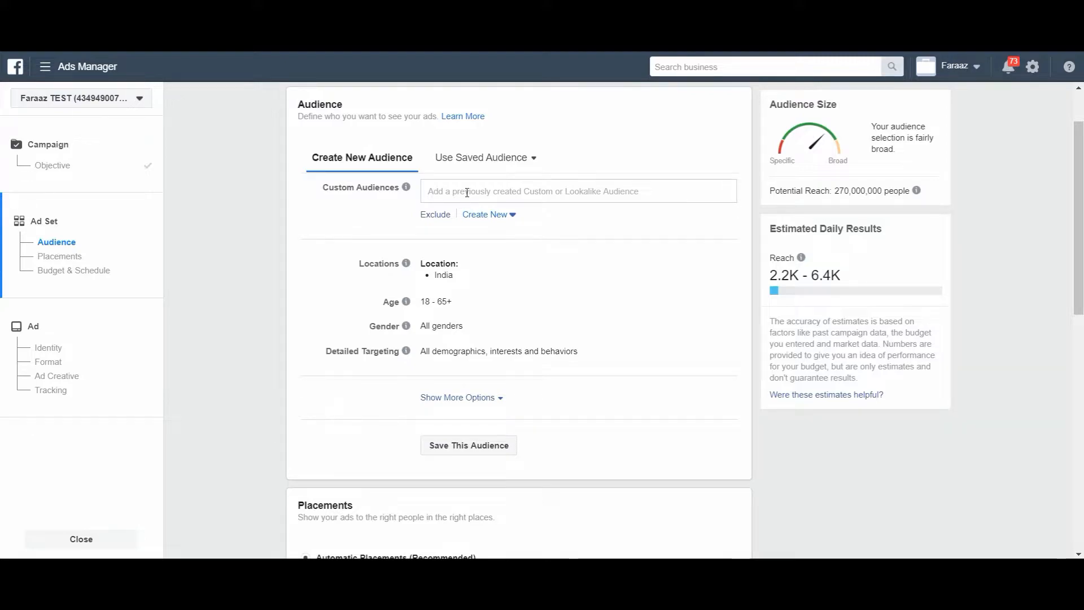
scroll(467, 192, down, 2)
mouse_move(408, 192)
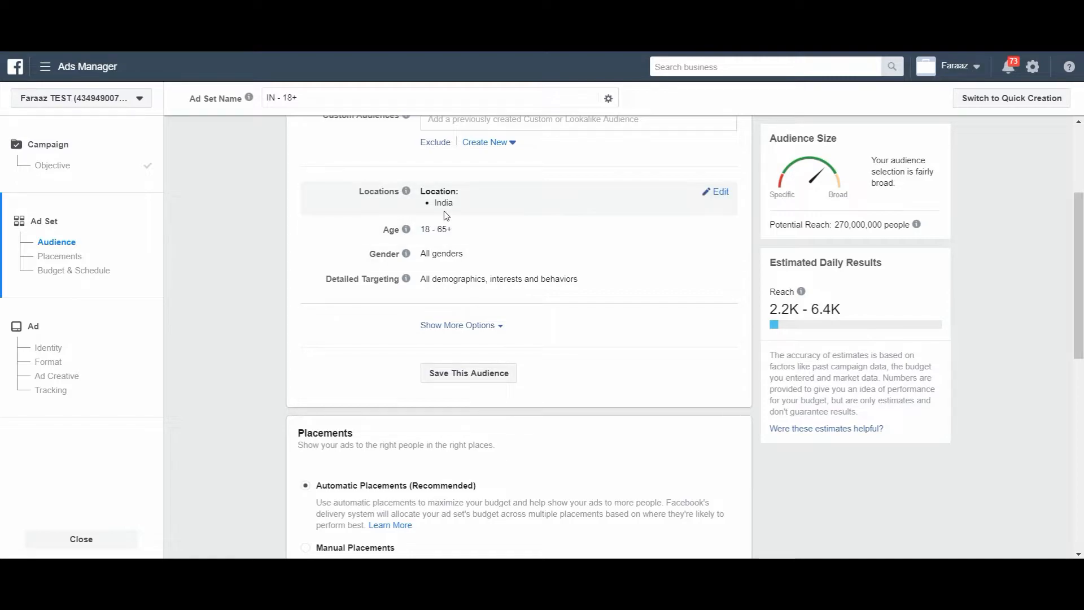
click(717, 192)
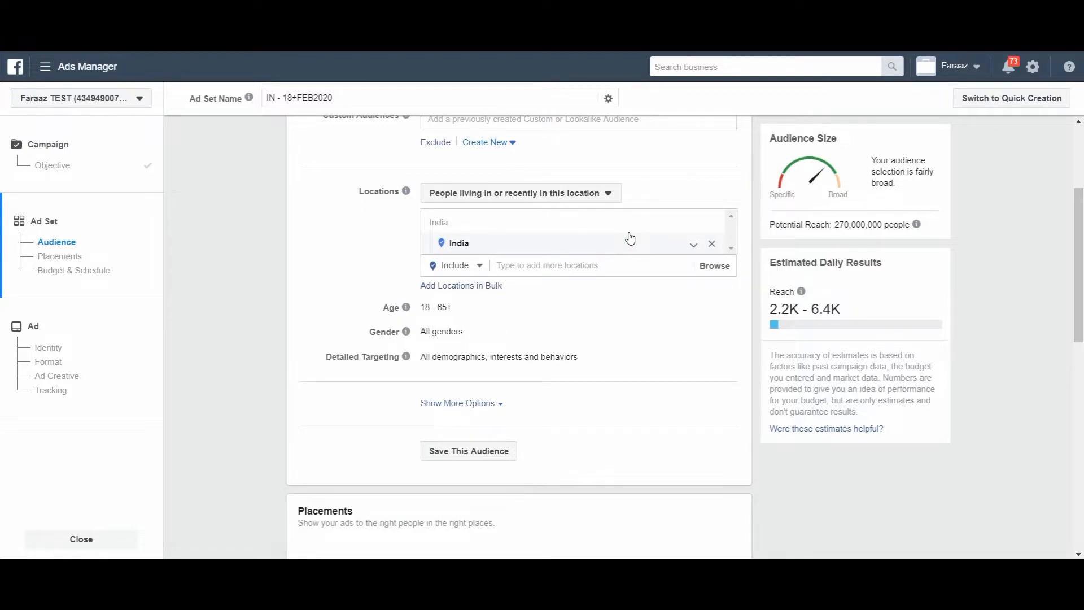
click(594, 287)
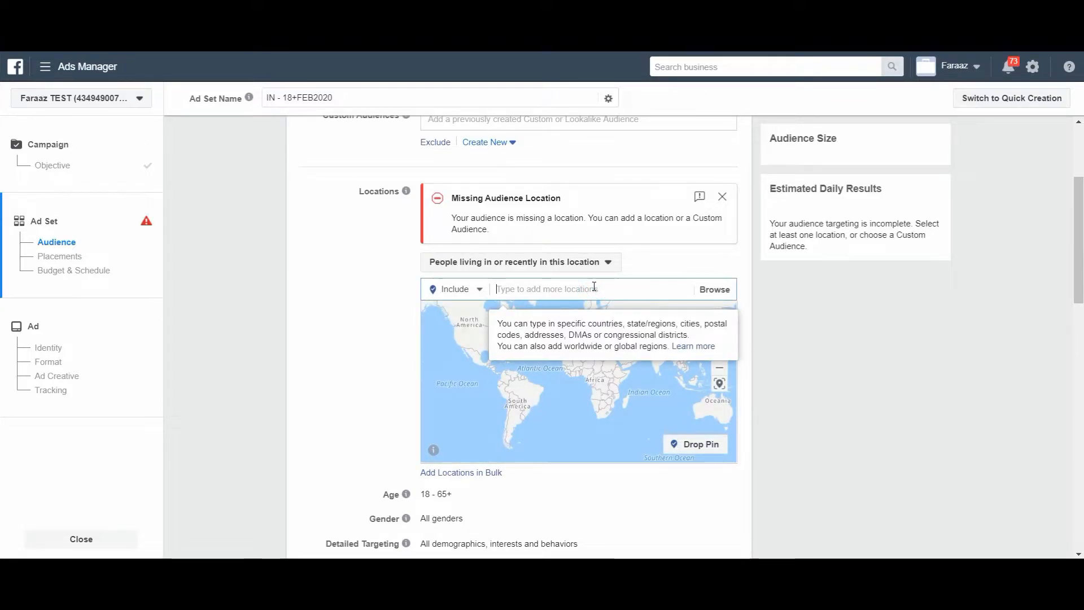
text(DEL)
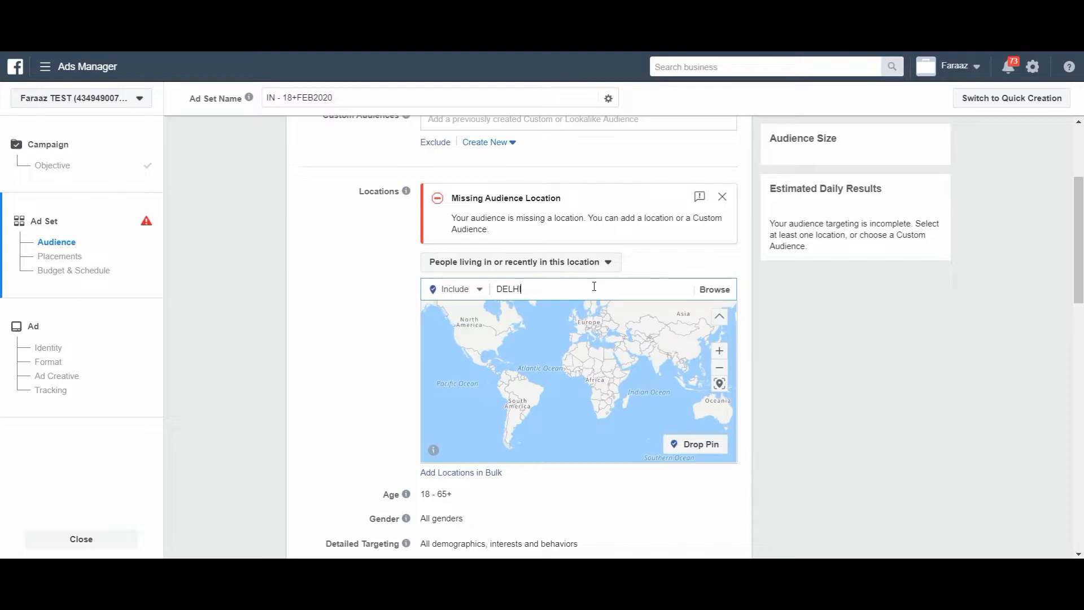
text(HI)
click(580, 315)
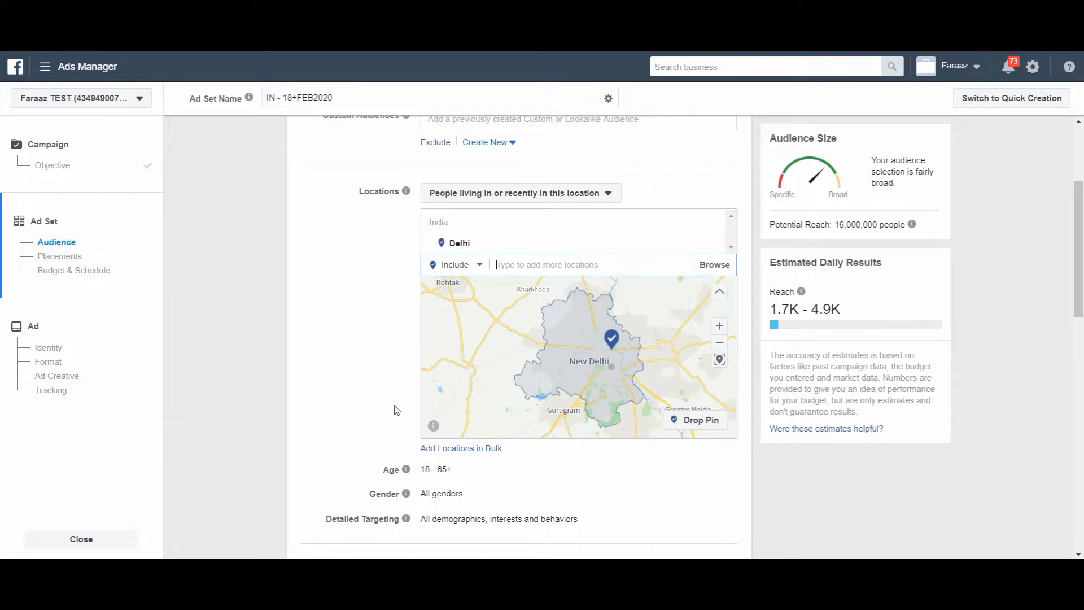
Step: Set the audience's maximum age to 50 and open the gender setting for editing
scroll(315, 310, down, 3)
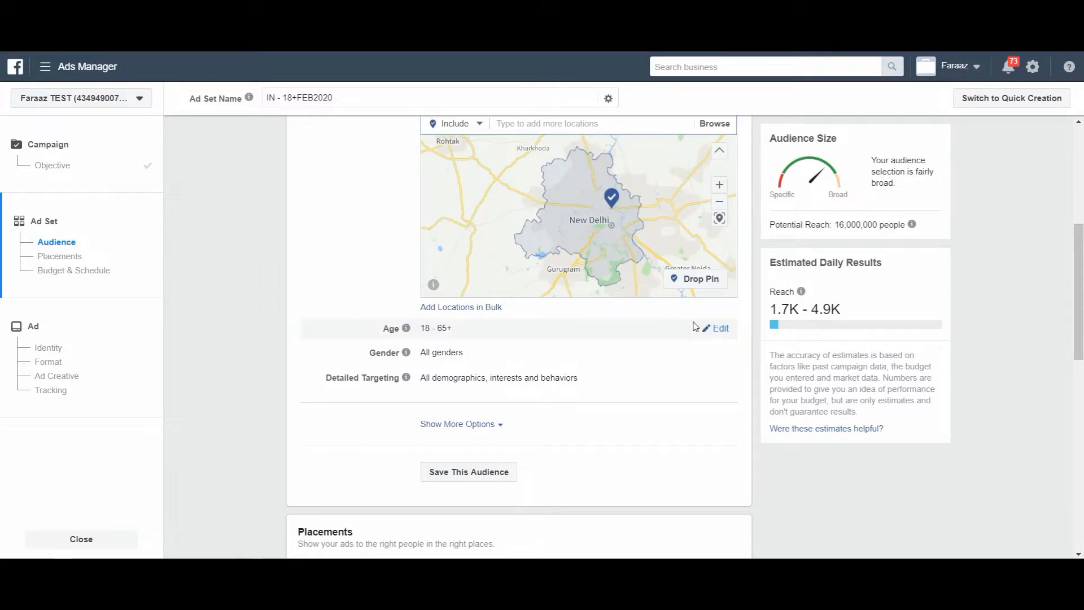
click(723, 329)
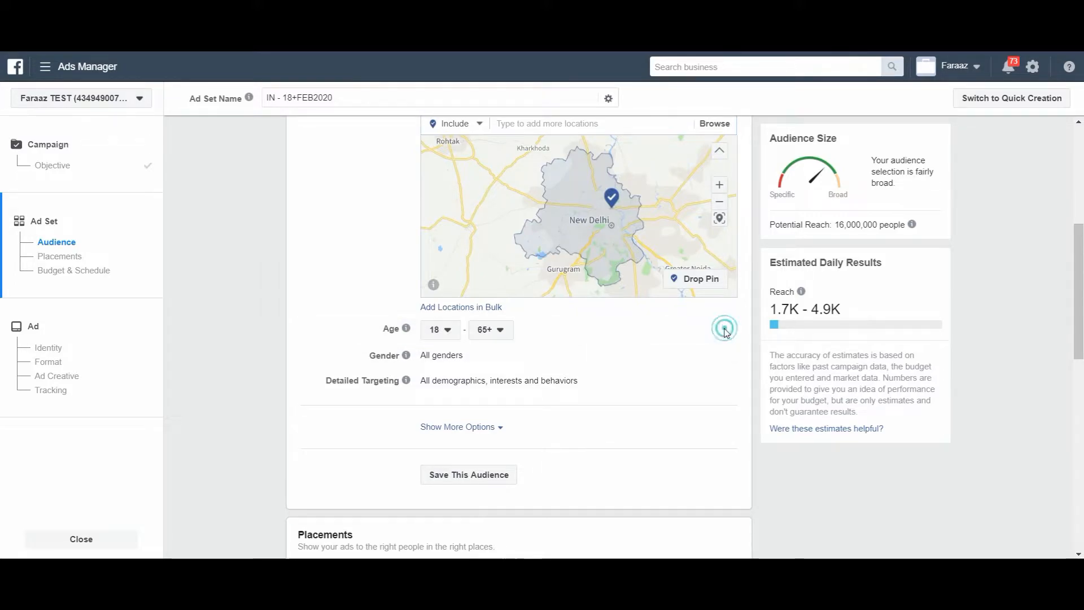
click(490, 333)
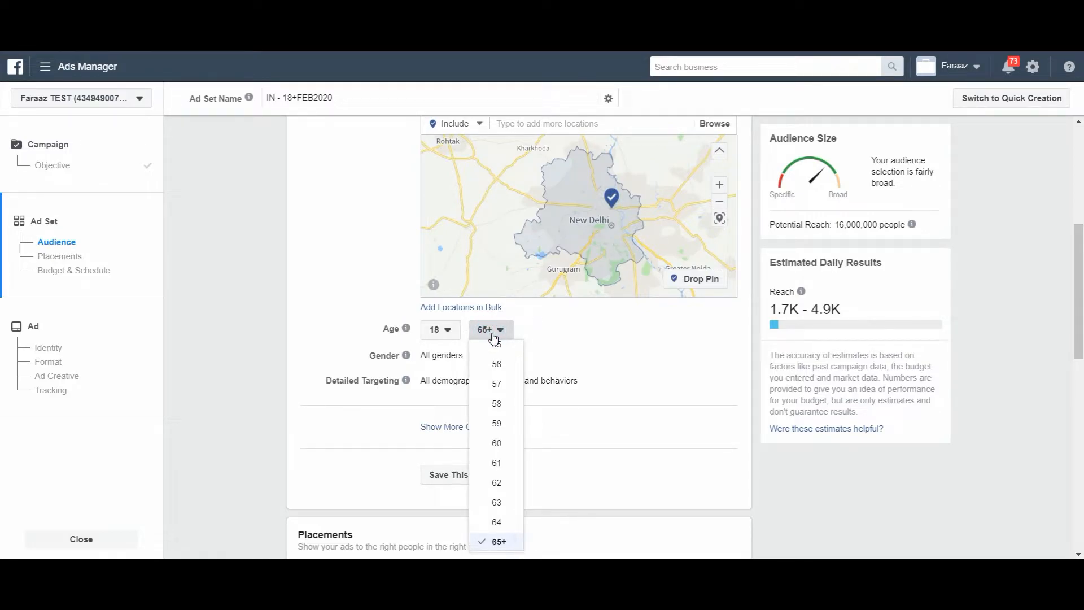
scroll(504, 445, up, 3)
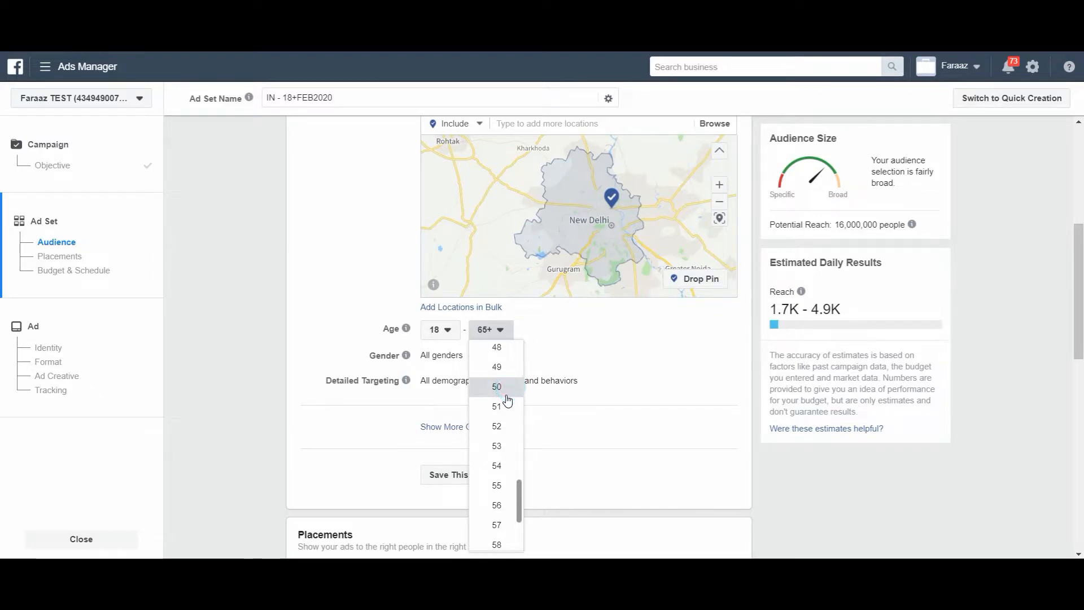
click(511, 392)
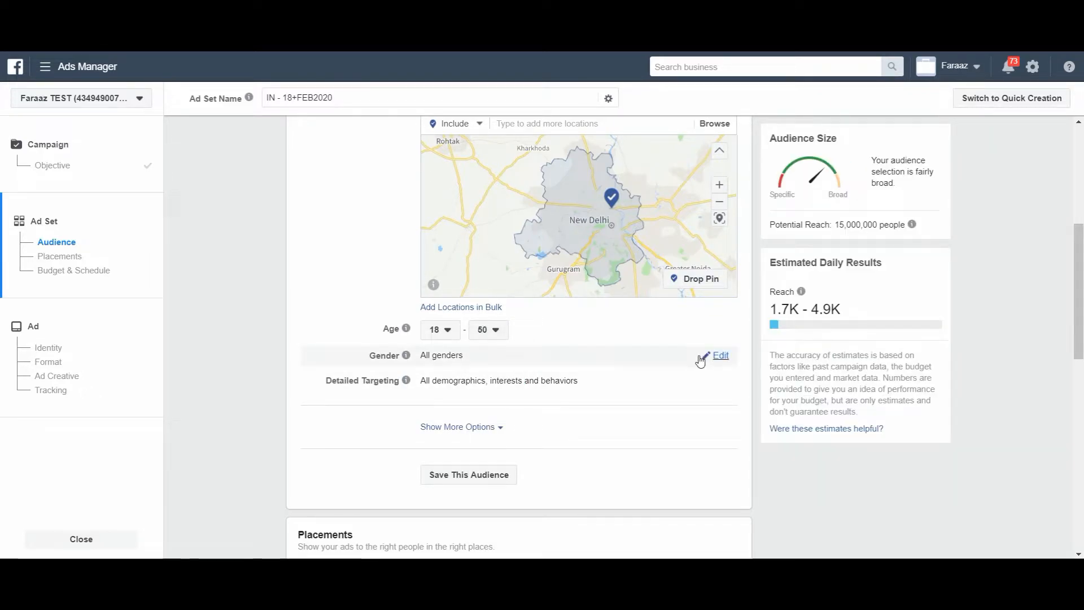
click(720, 357)
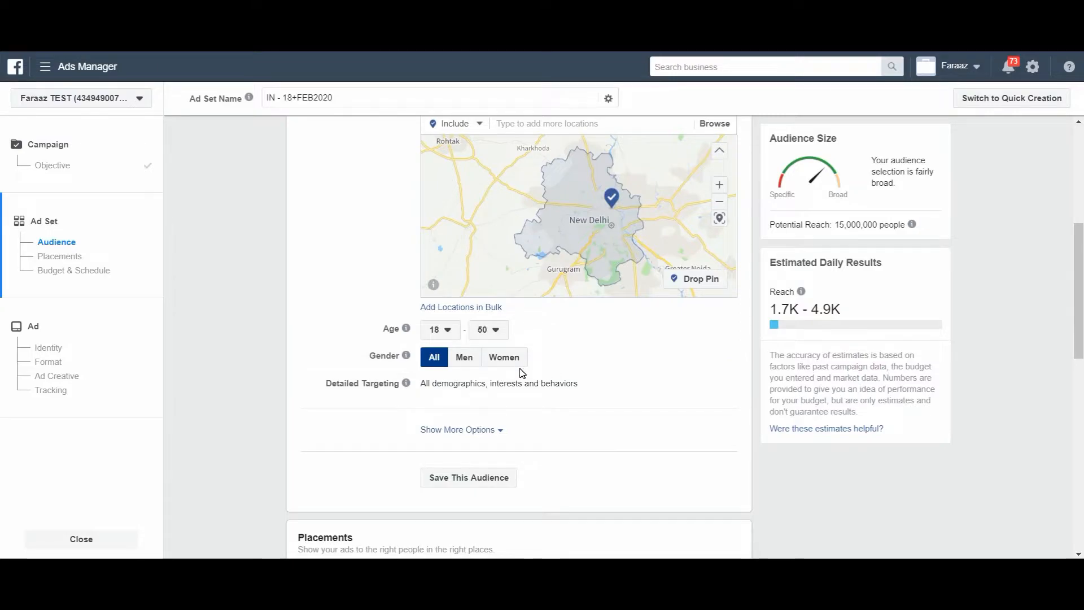
mouse_move(556, 380)
Step: Add the interests Online shopping and IPhone to the audience's detailed targeting
click(717, 383)
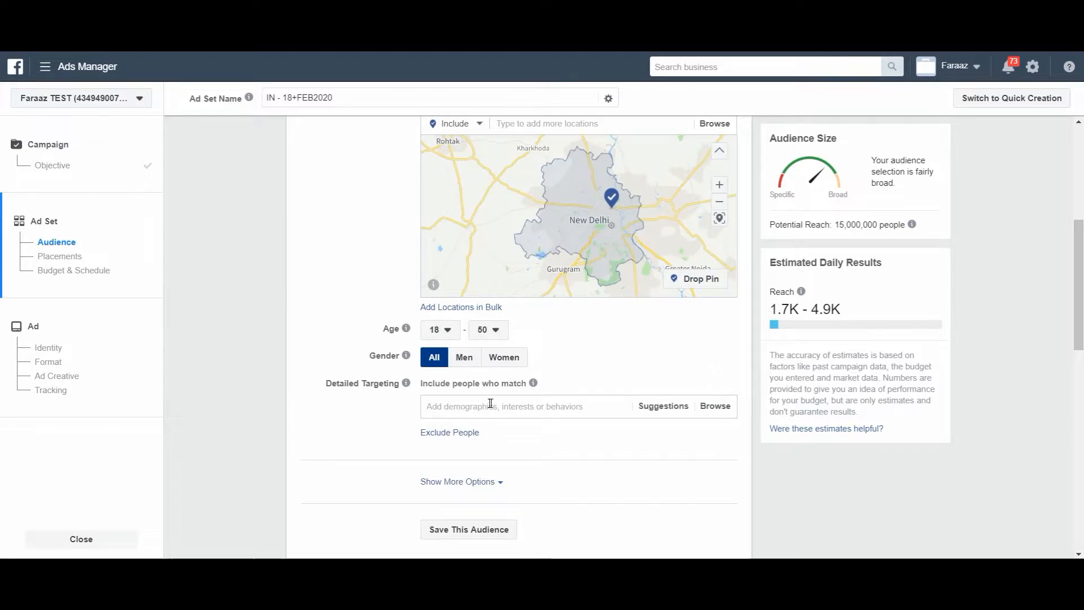
click(490, 404)
text(NE)
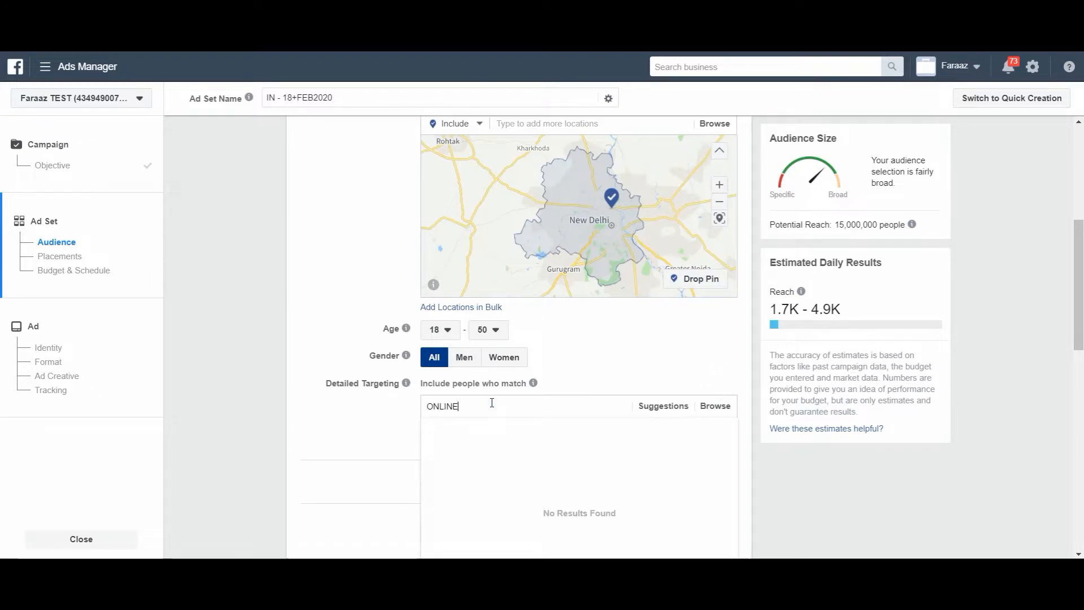
text( SHOPPING)
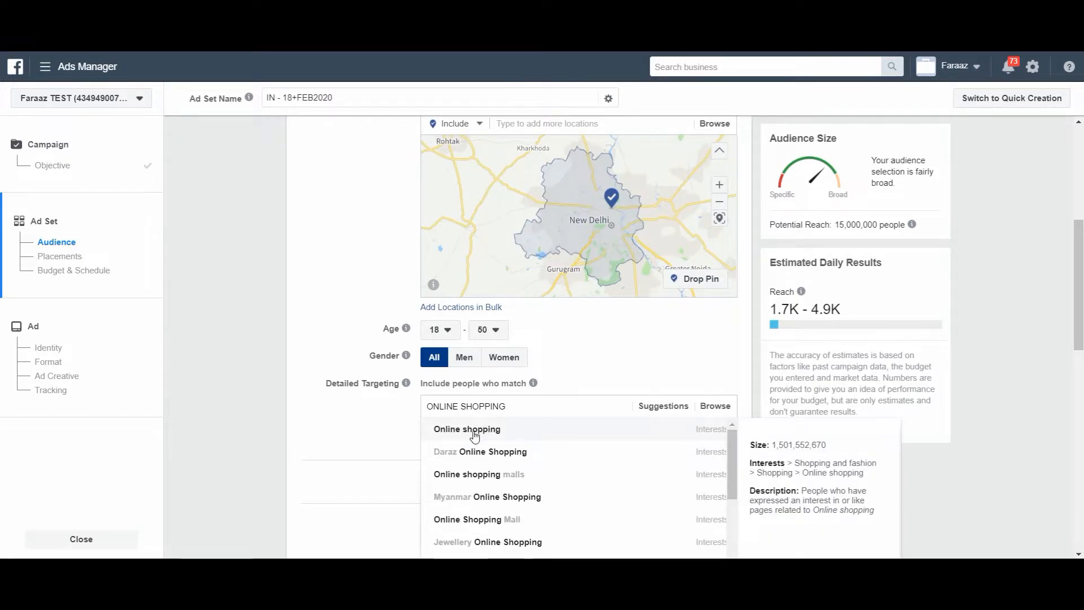
click(479, 431)
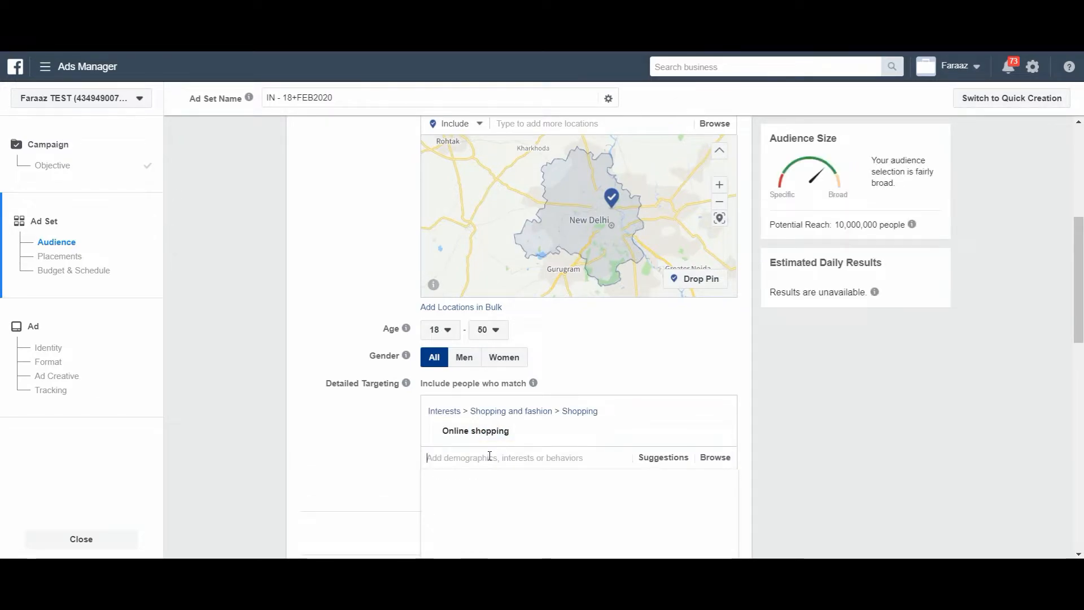
text(iphone)
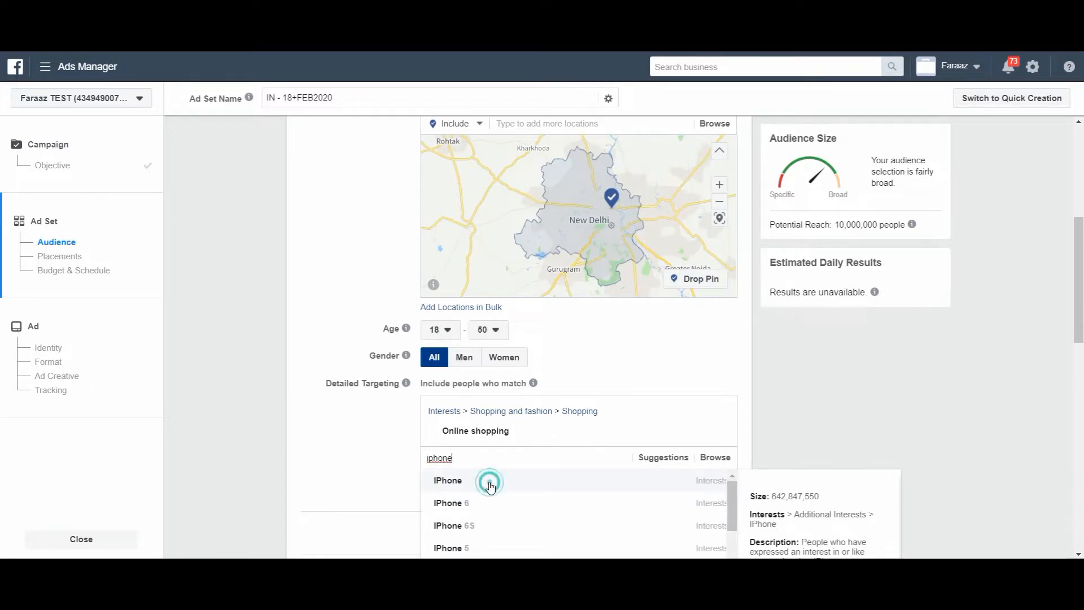
click(489, 480)
scroll(352, 441, down, 3)
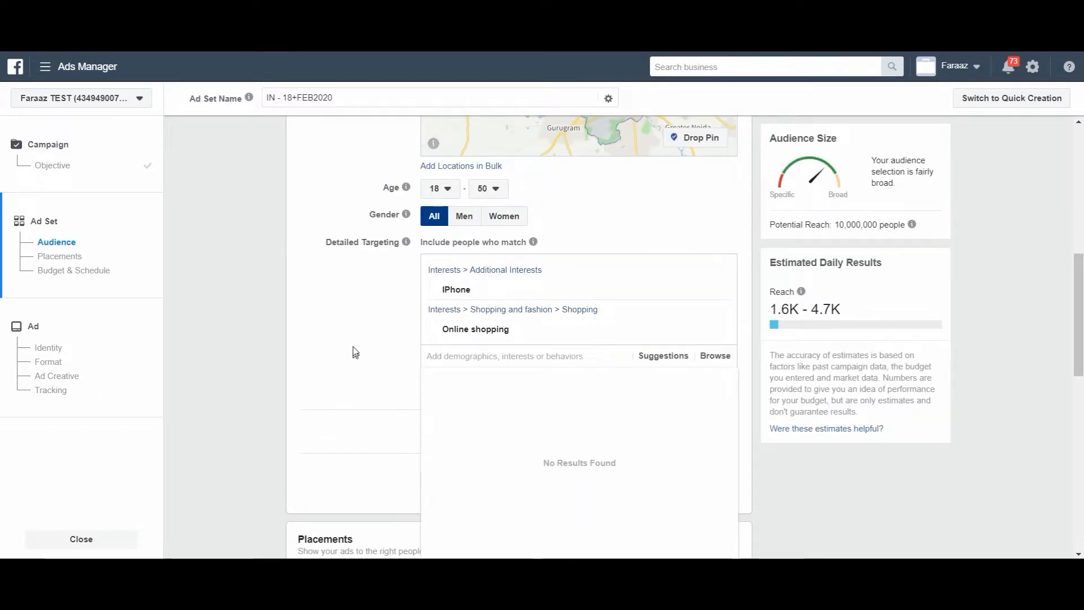
mouse_move(533, 333)
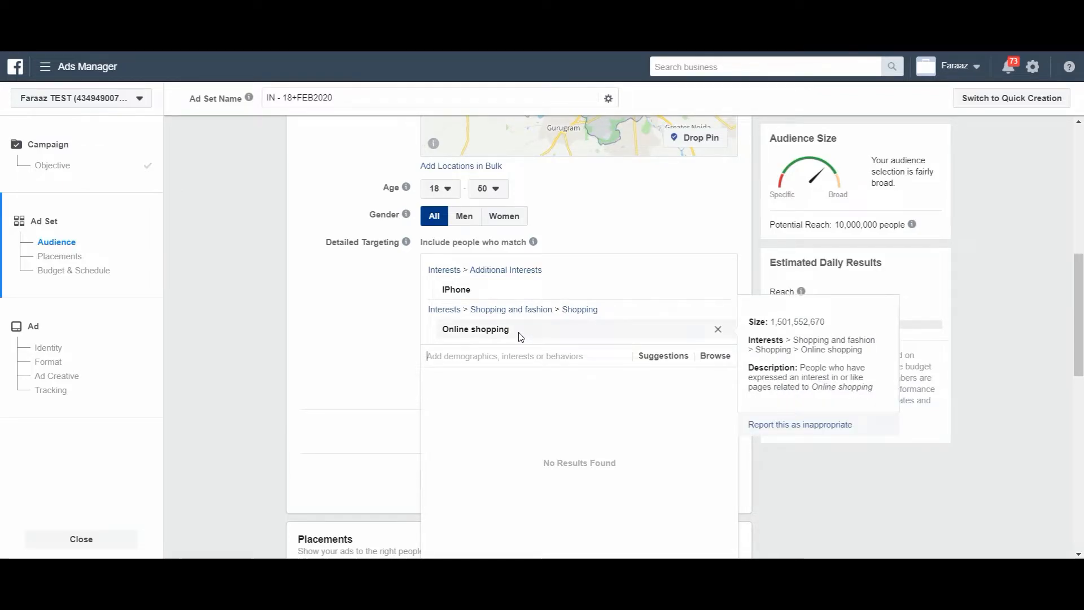
Step: Switch the ad set to manual placements and exclude Instagram Explore from the feed placements
scroll(249, 232, down, 5)
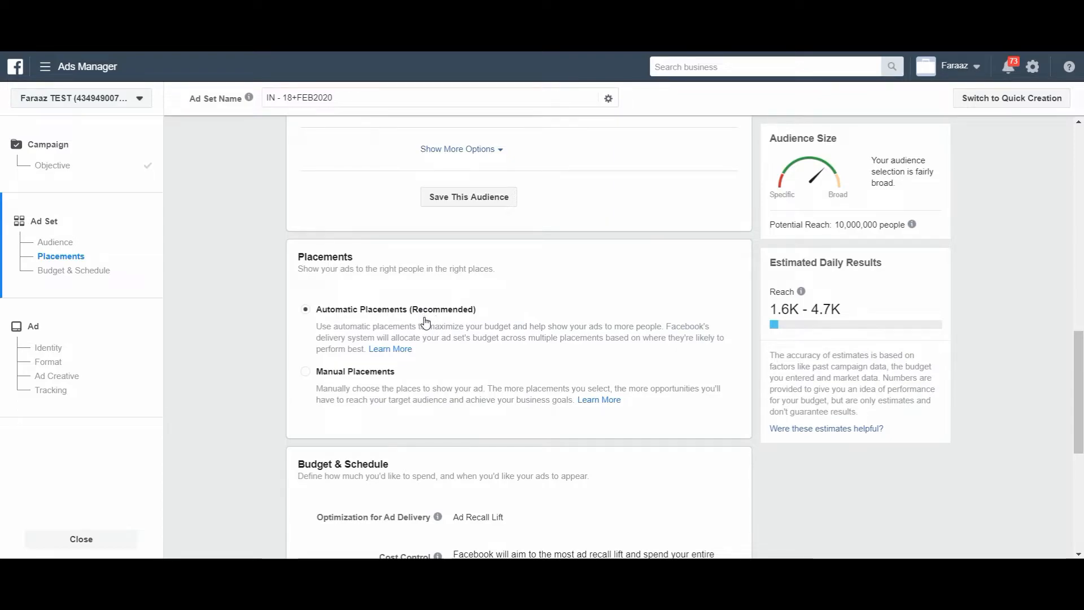
click(354, 374)
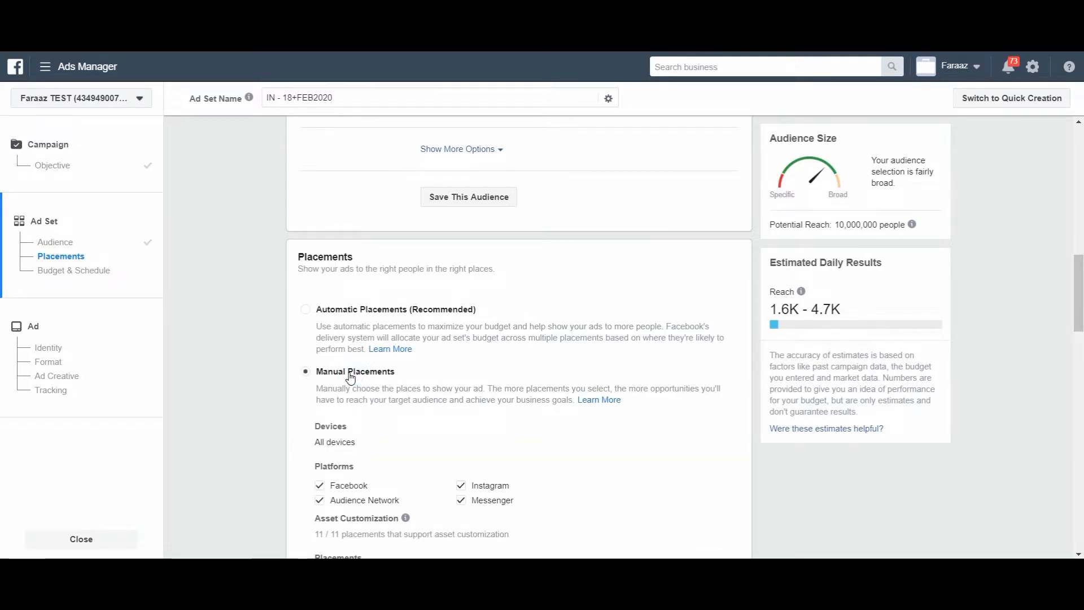
scroll(451, 276, down, 4)
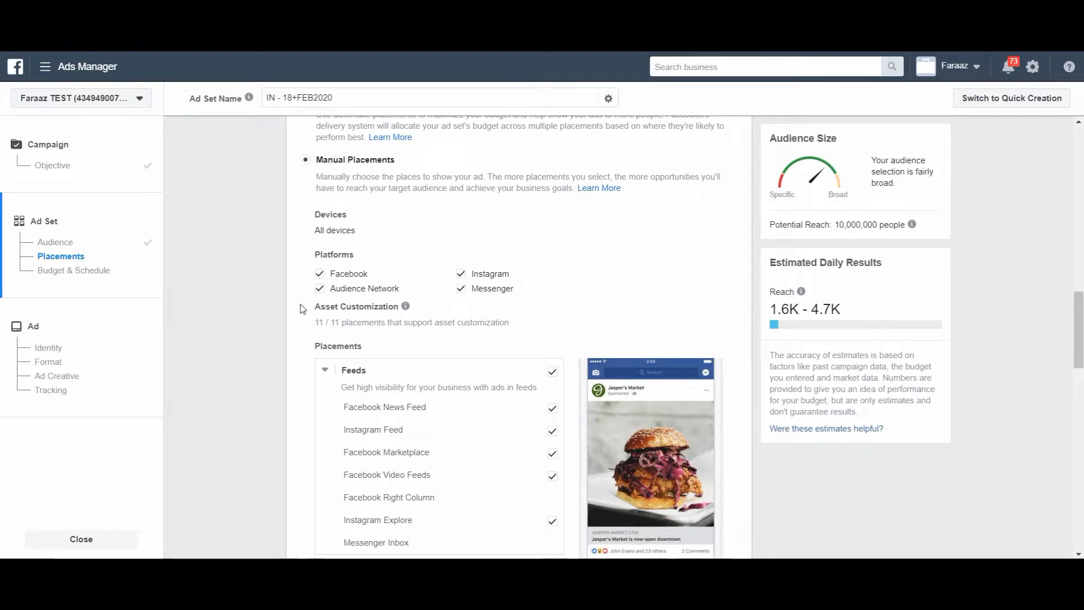
scroll(300, 308, down, 1)
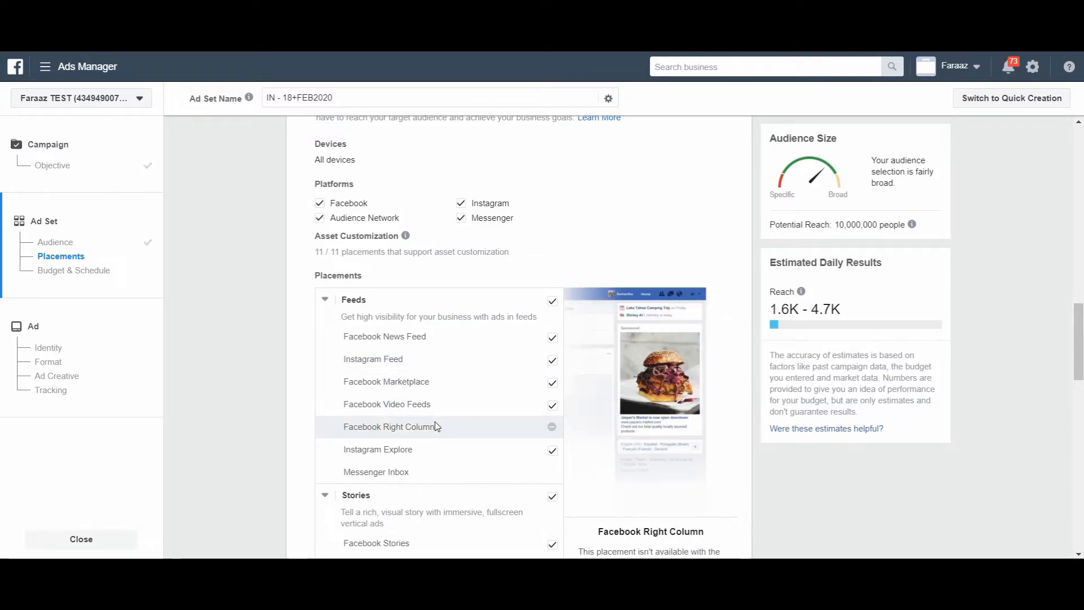
scroll(428, 448, down, 1)
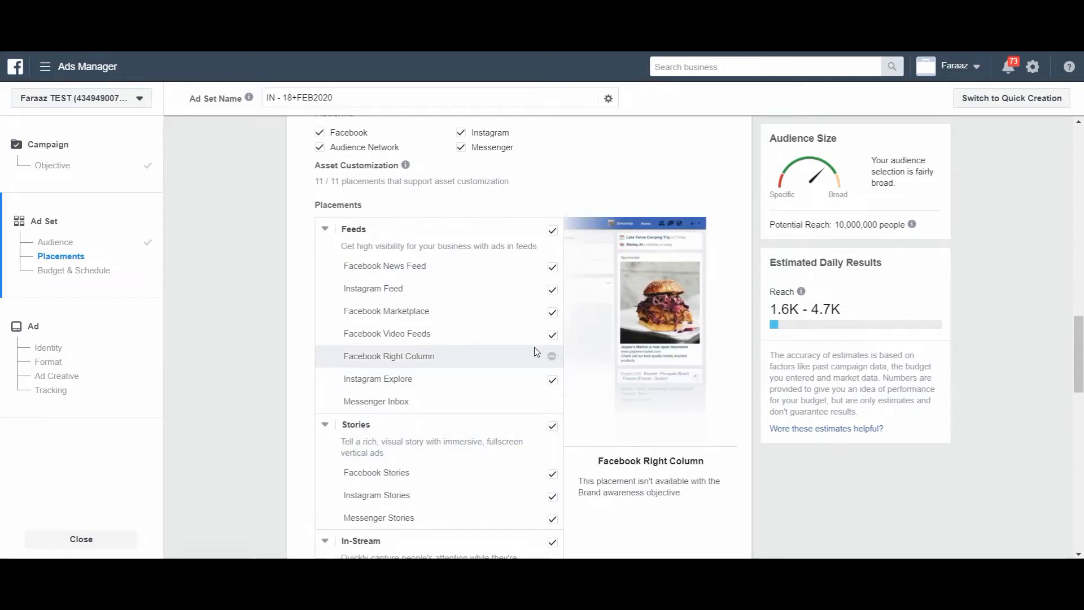
click(553, 381)
Step: Exclude the In-Article placement group, including Facebook Instant Articles
scroll(489, 382, down, 3)
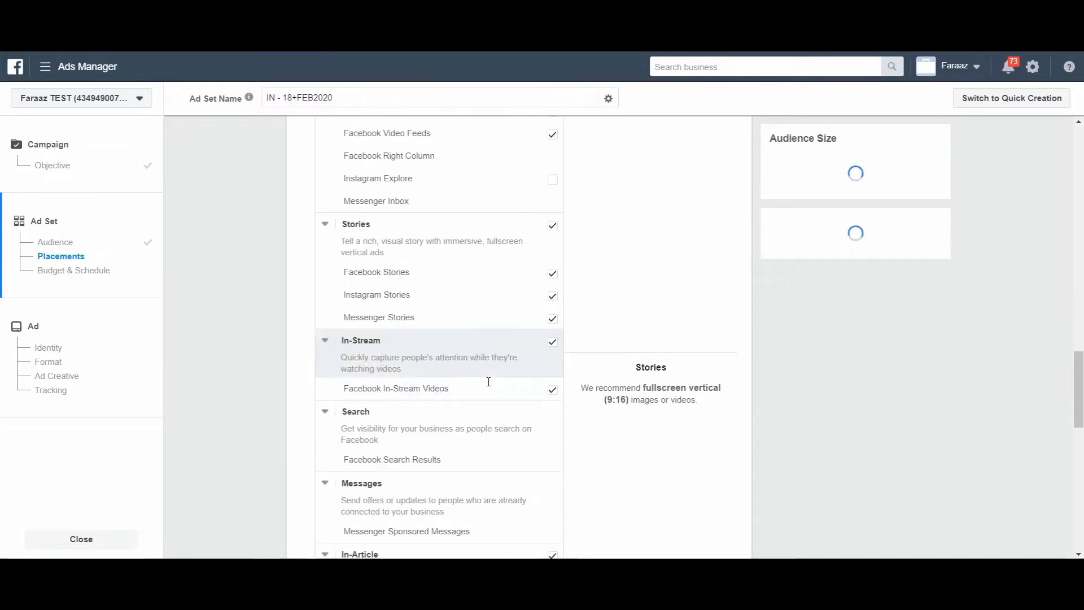
scroll(472, 452, down, 2)
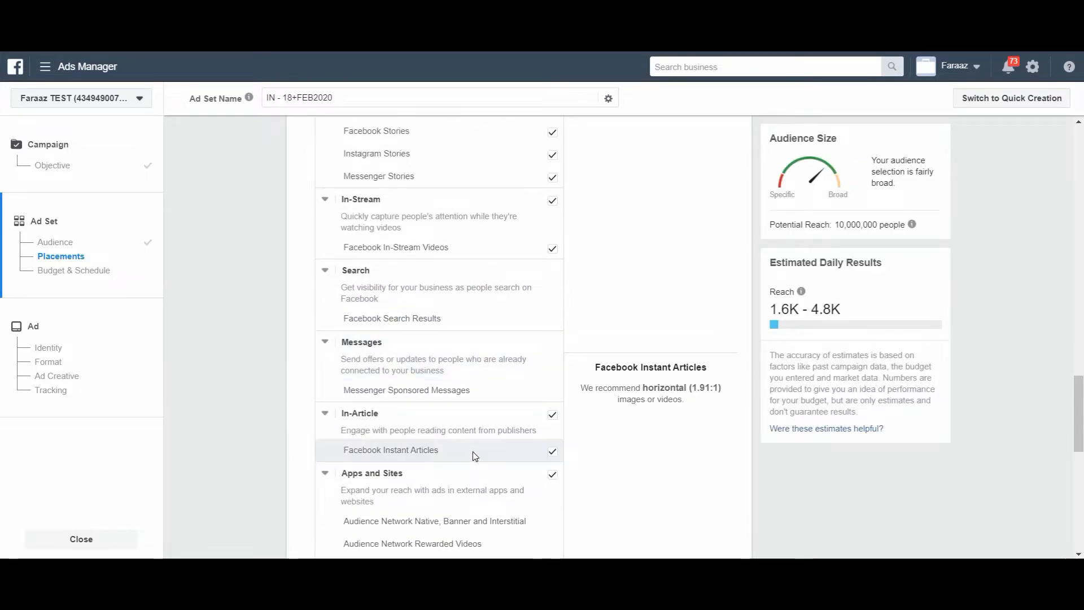
scroll(472, 451, down, 1)
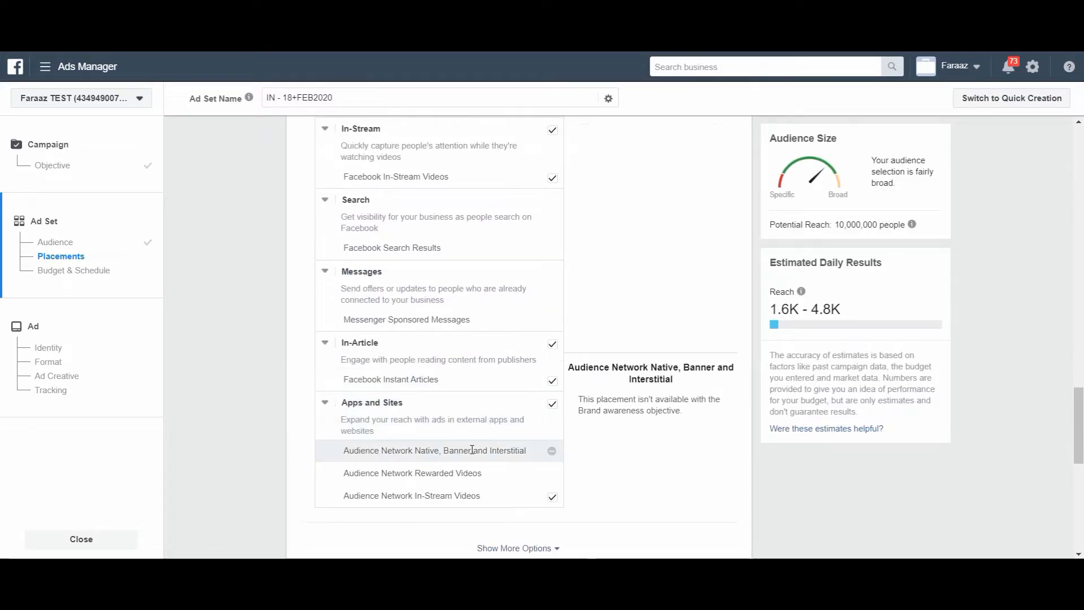
click(552, 345)
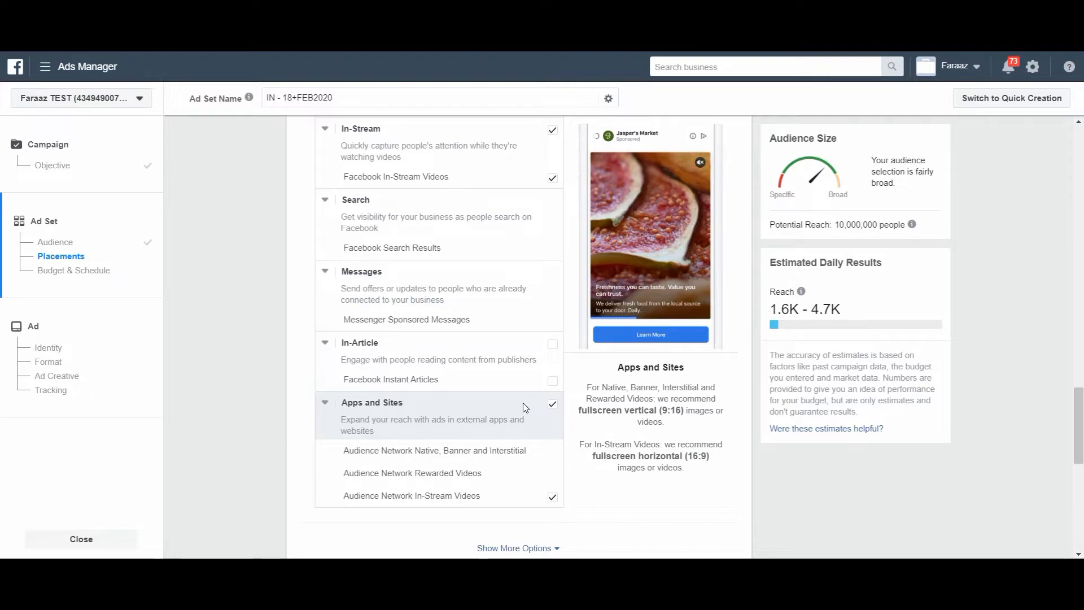
Step: Keep the Daily Budget type and set the ad set's daily budget to ₹500.00
scroll(529, 394, down, 5)
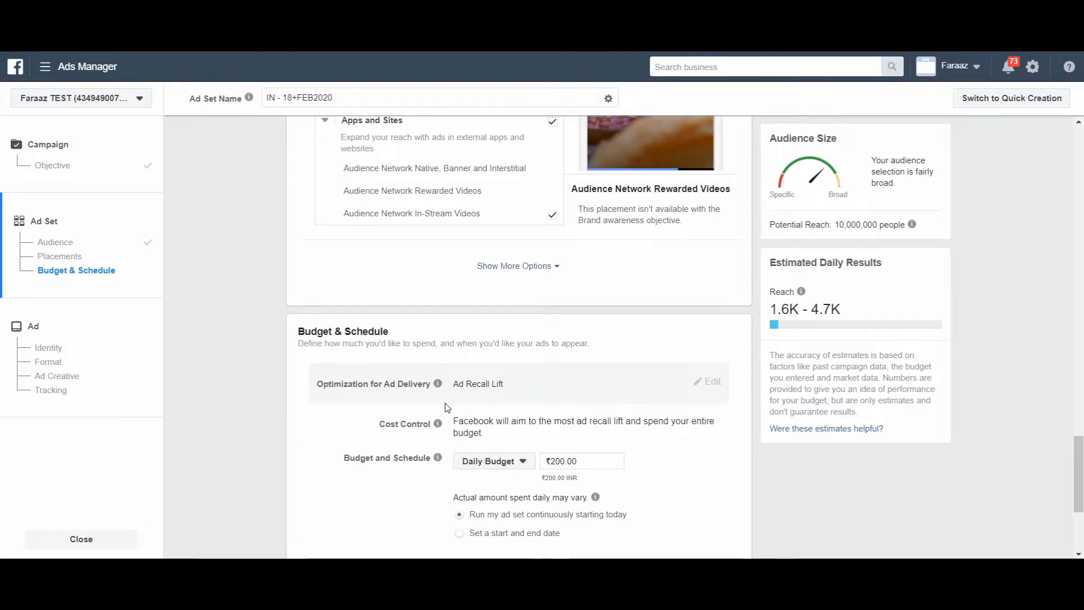
scroll(451, 405, down, 1)
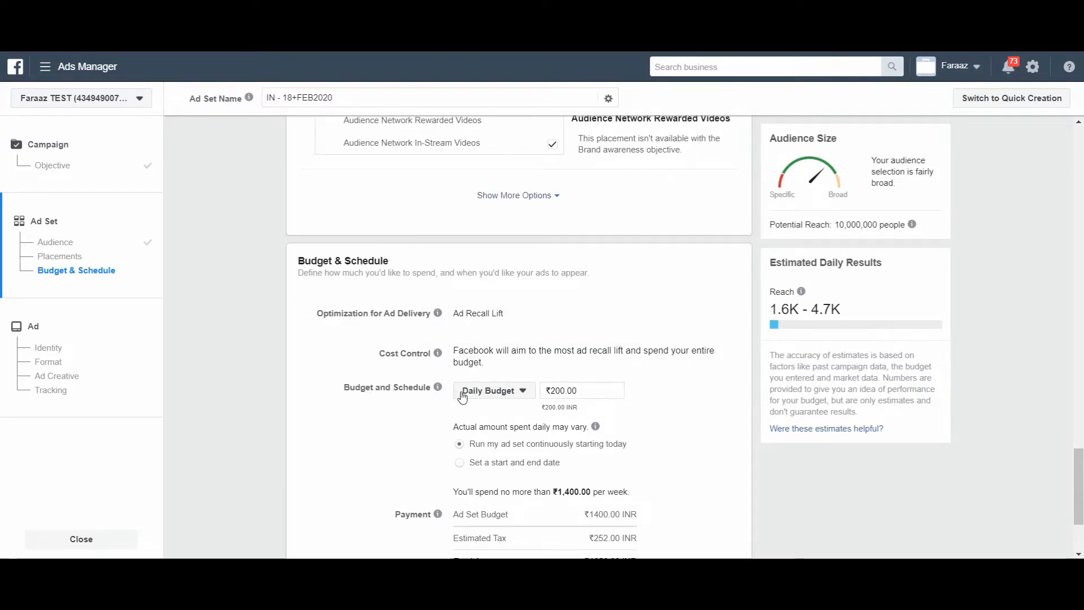
click(510, 398)
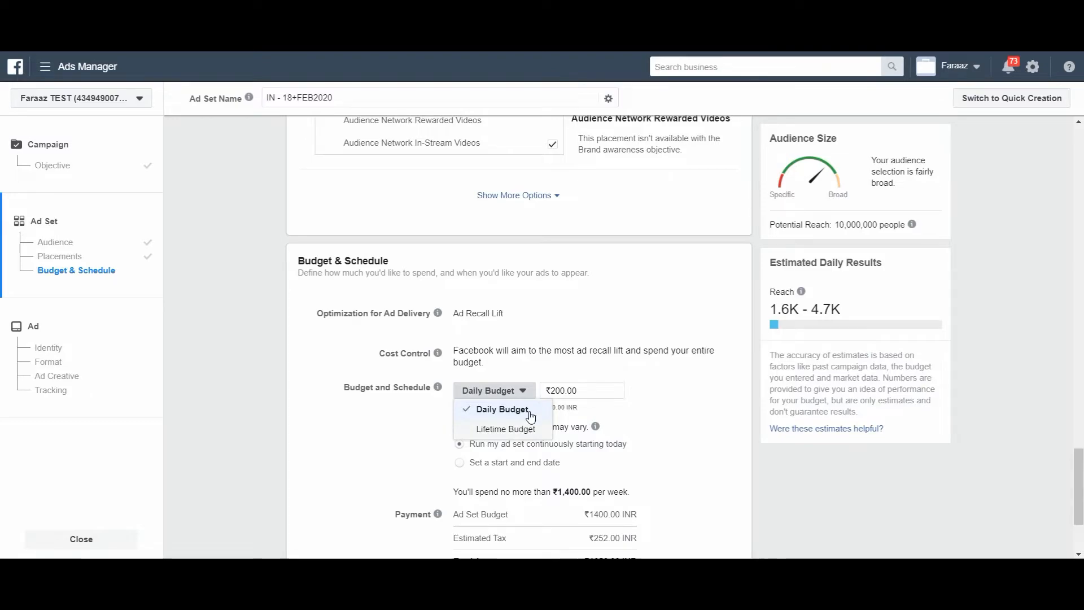
click(522, 393)
drag(550, 388, 565, 390)
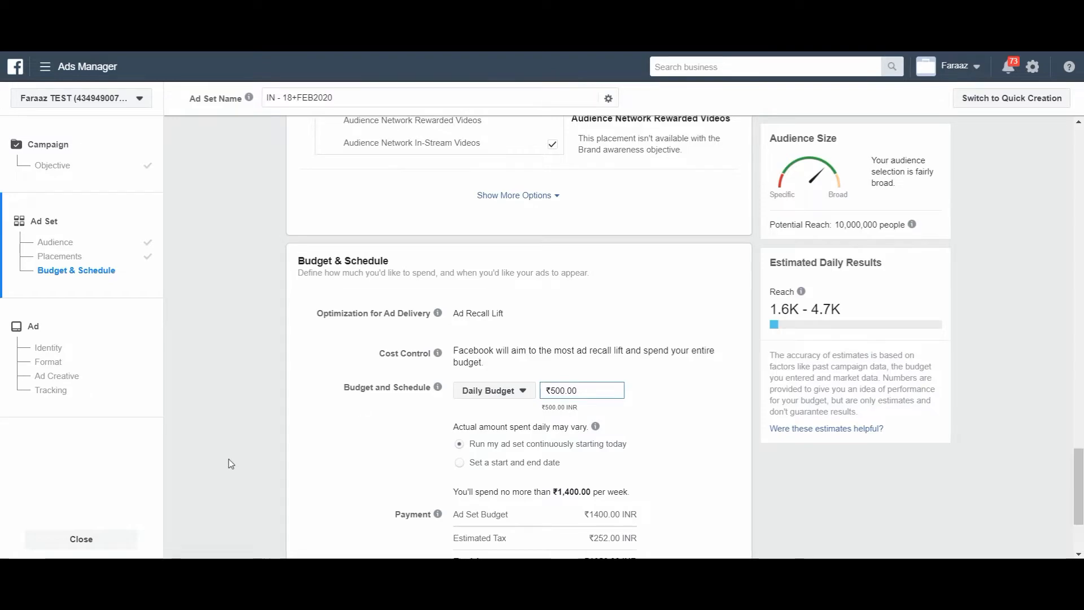
click(280, 378)
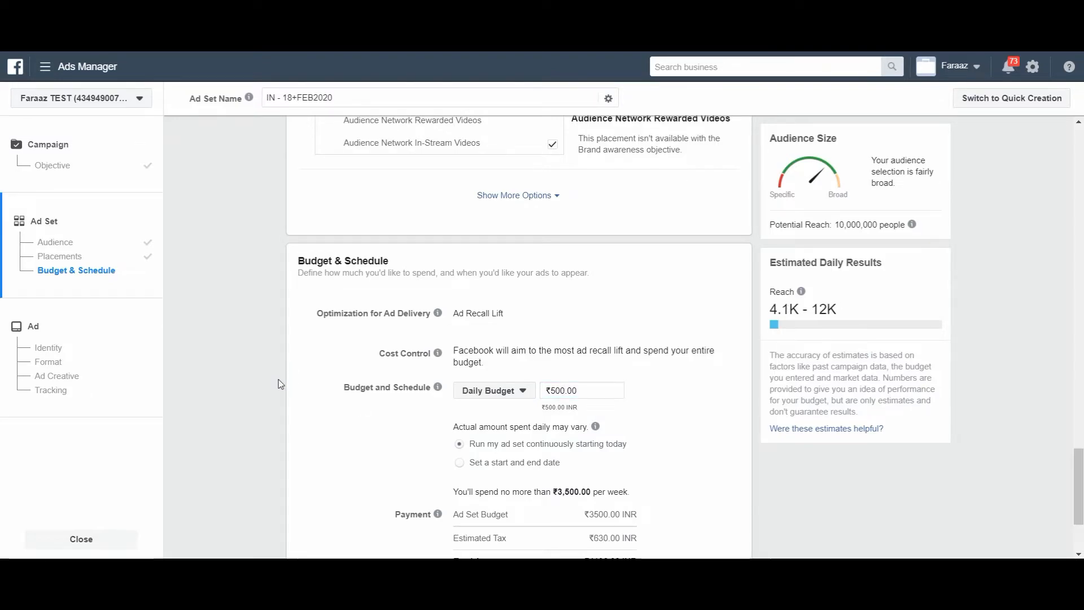
Step: Check the ad set's payment summary and continue to the ad setup
scroll(281, 381, down, 1)
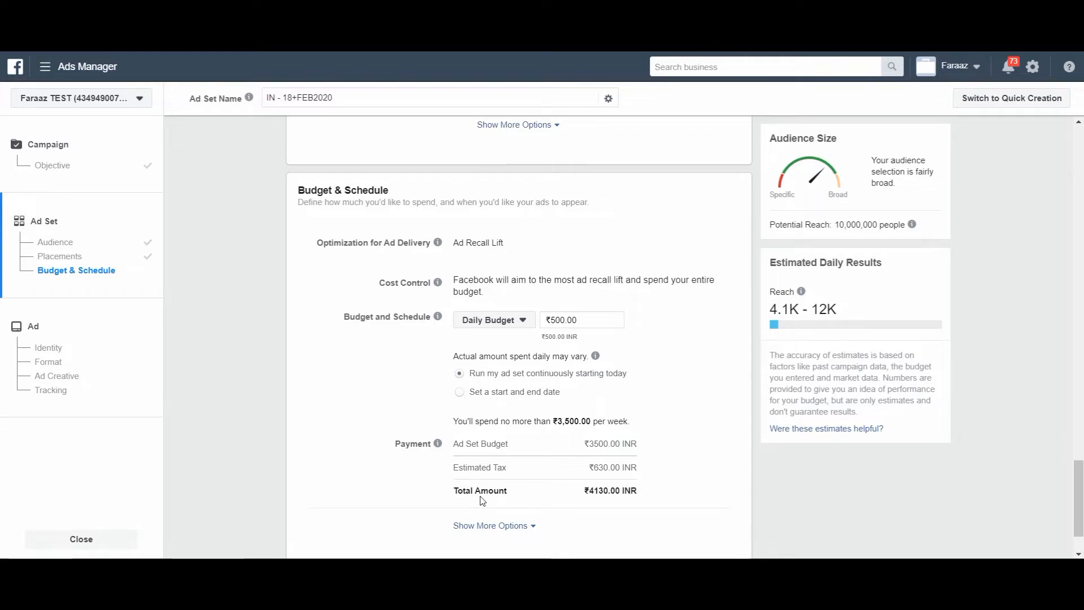
scroll(493, 490, down, 1)
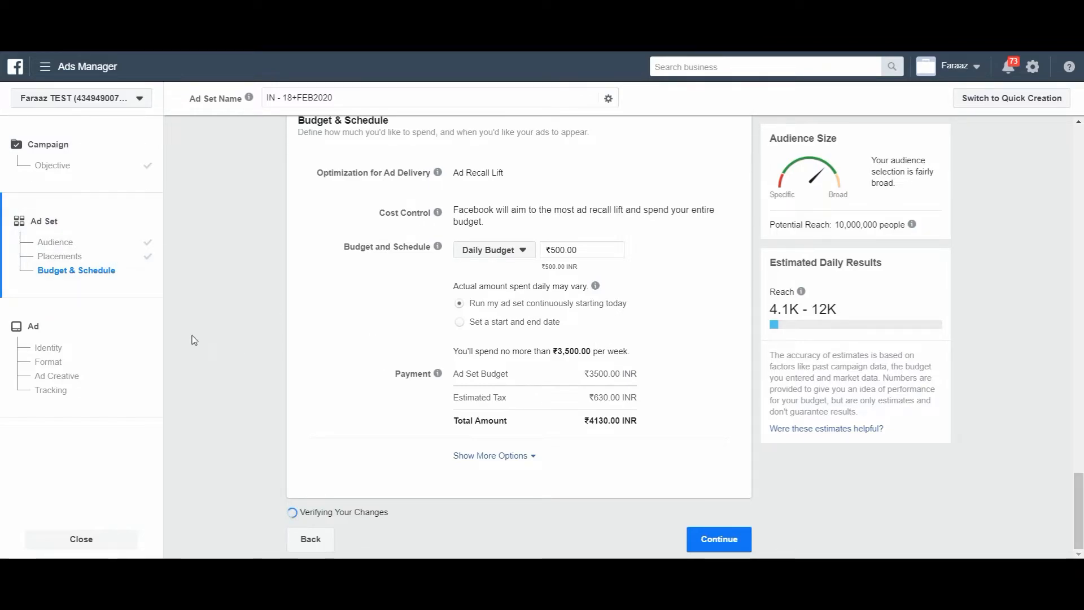
click(724, 539)
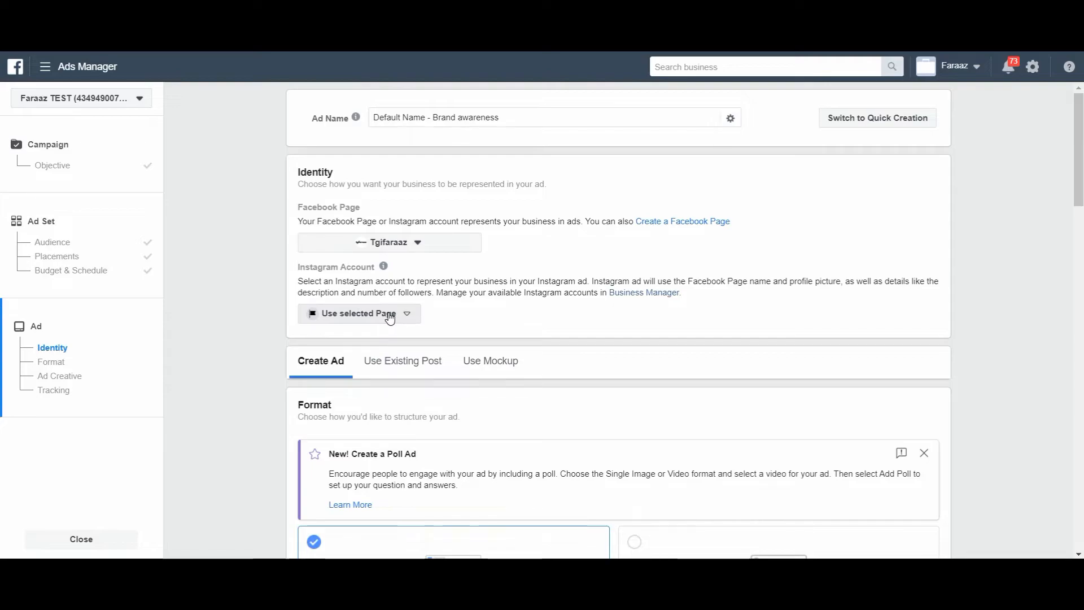
Step: Set the ad's format to Single Image or Video
scroll(390, 316, down, 1)
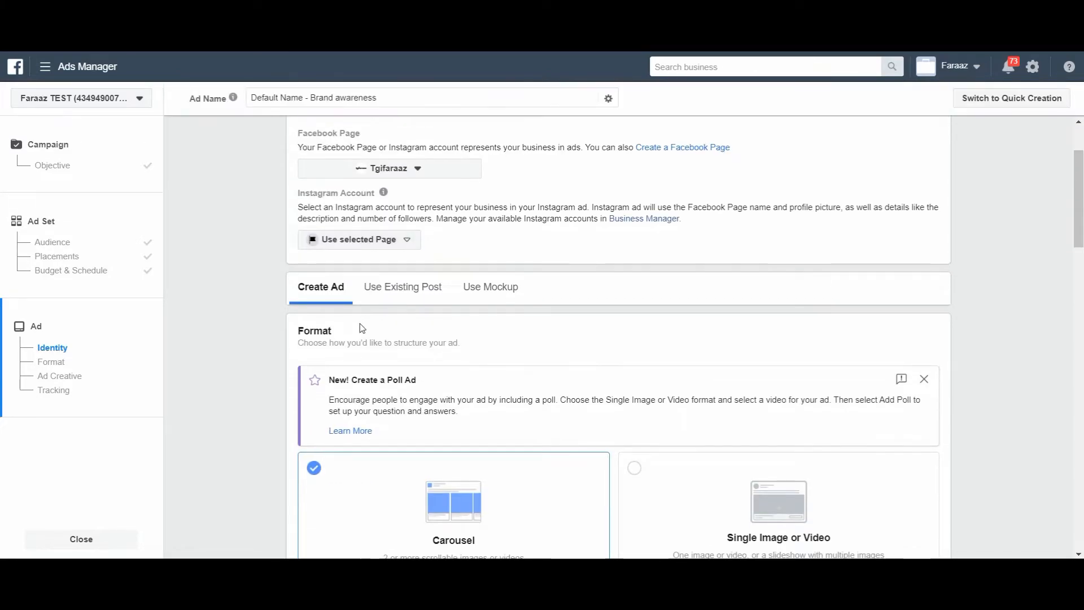
scroll(361, 322, down, 2)
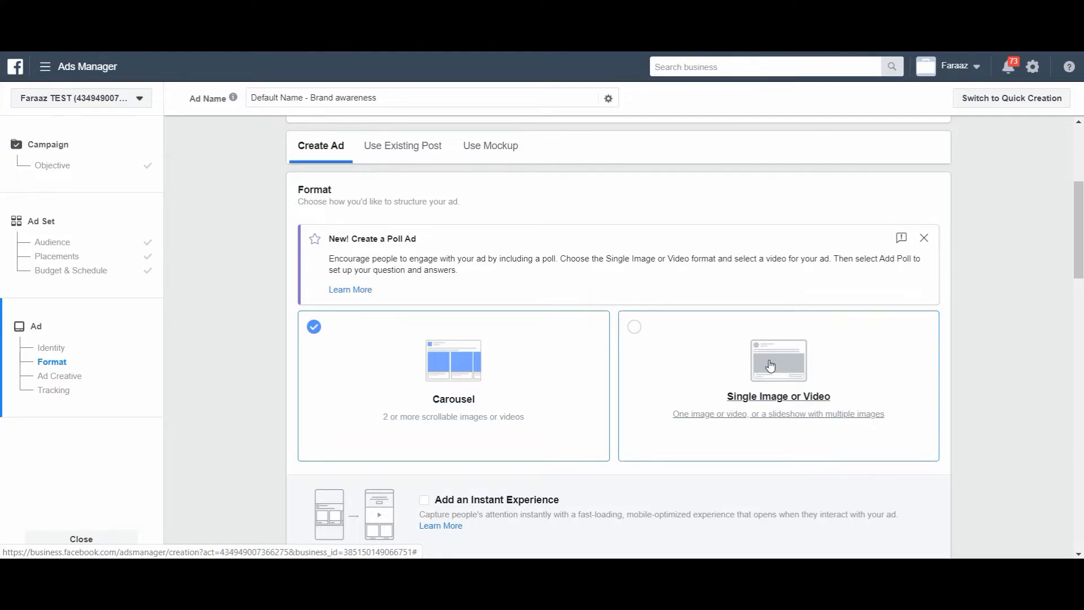
click(666, 357)
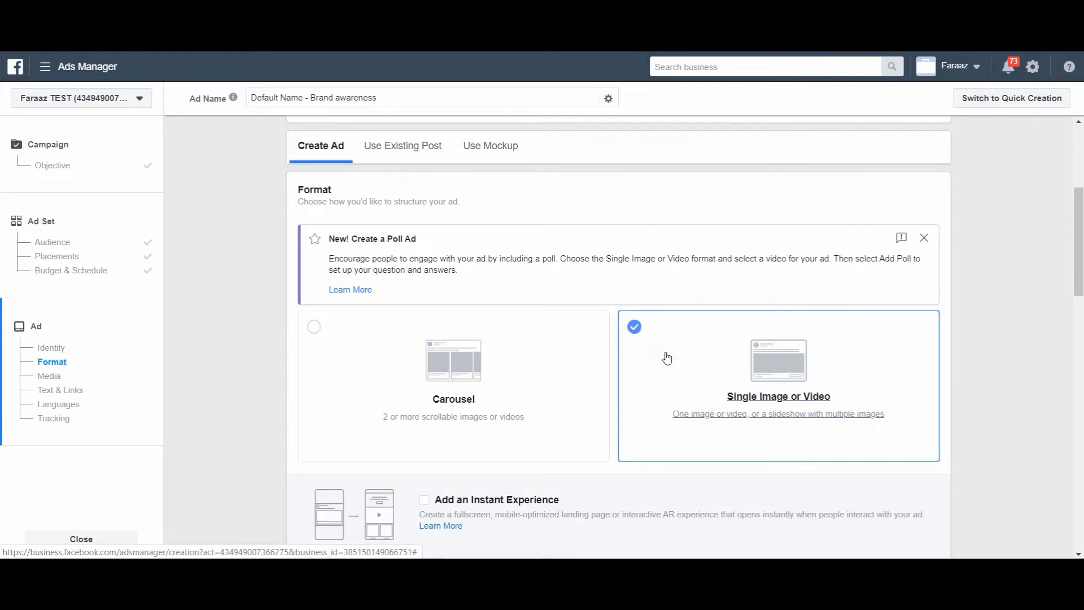
Step: Replace the ad's current image with the 1080 × 1080 "START YOUR DIGITAL MARKETING" picture from the account images
scroll(269, 388, down, 5)
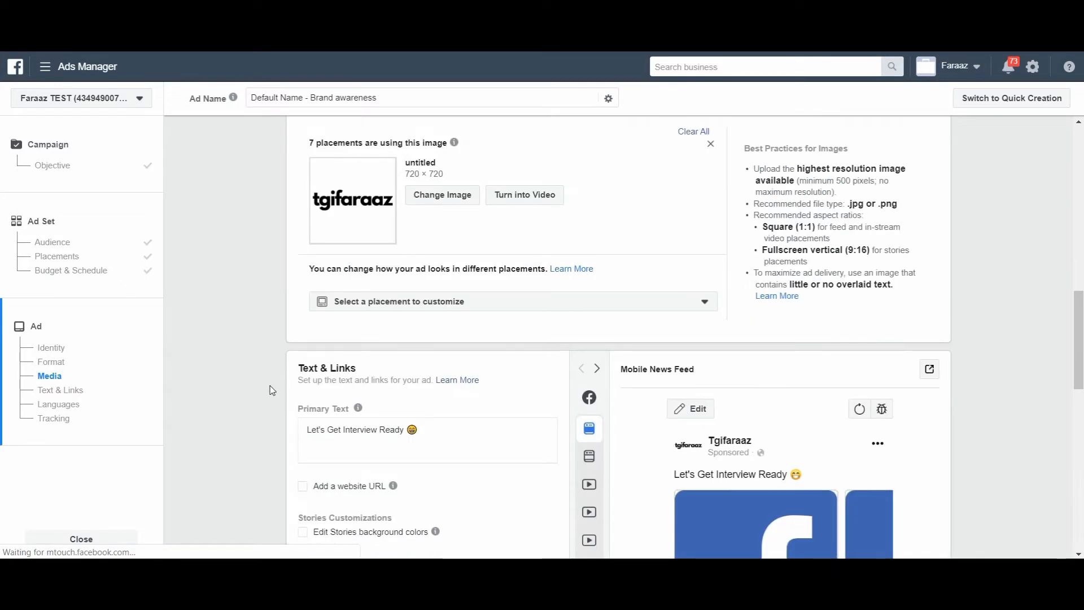
scroll(271, 388, up, 3)
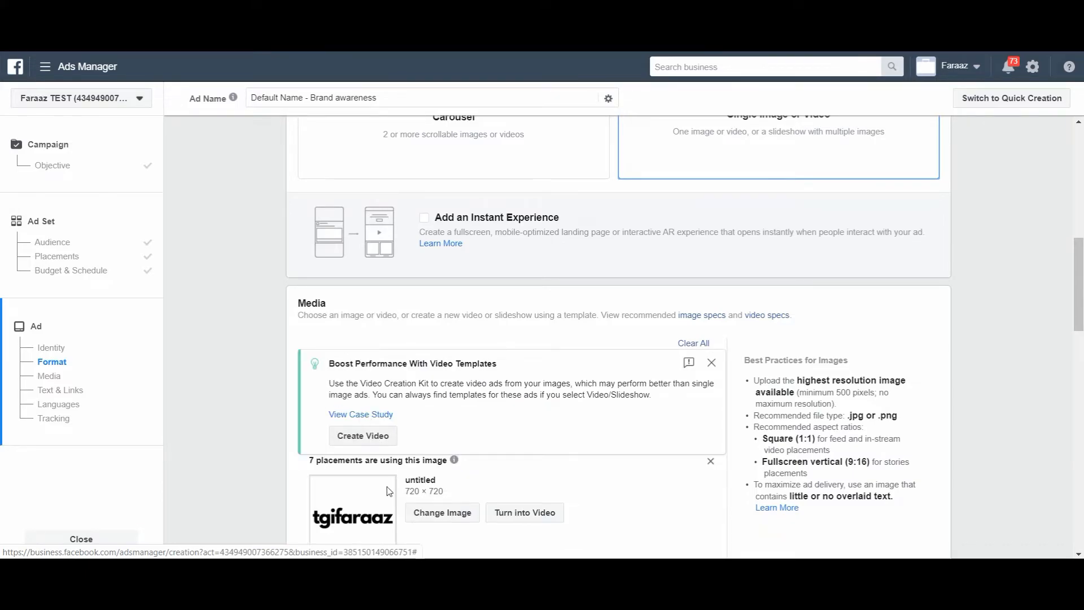
scroll(502, 484, down, 3)
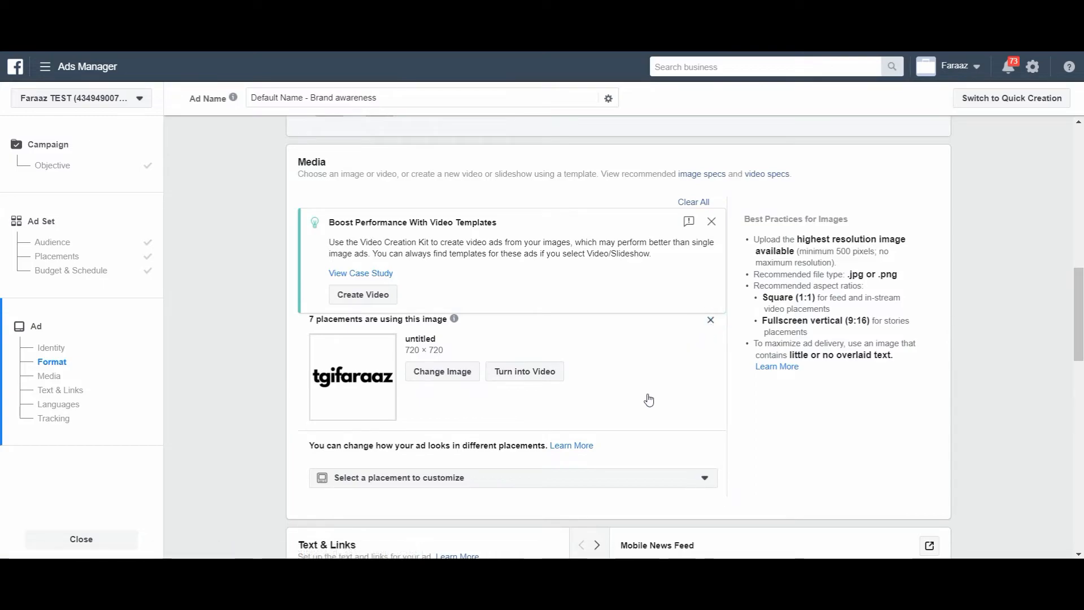
click(710, 322)
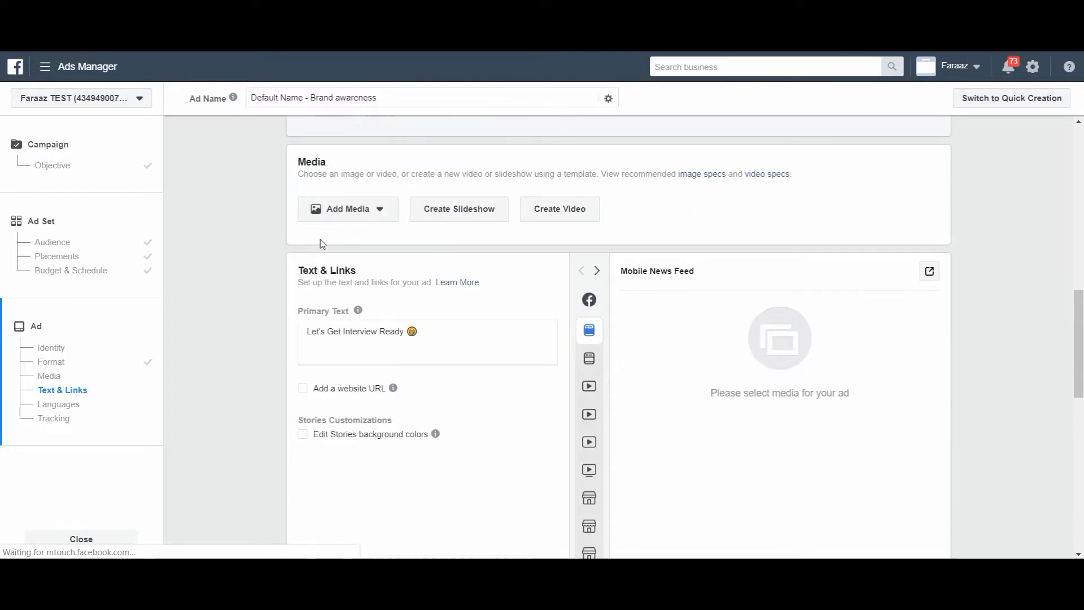
click(360, 210)
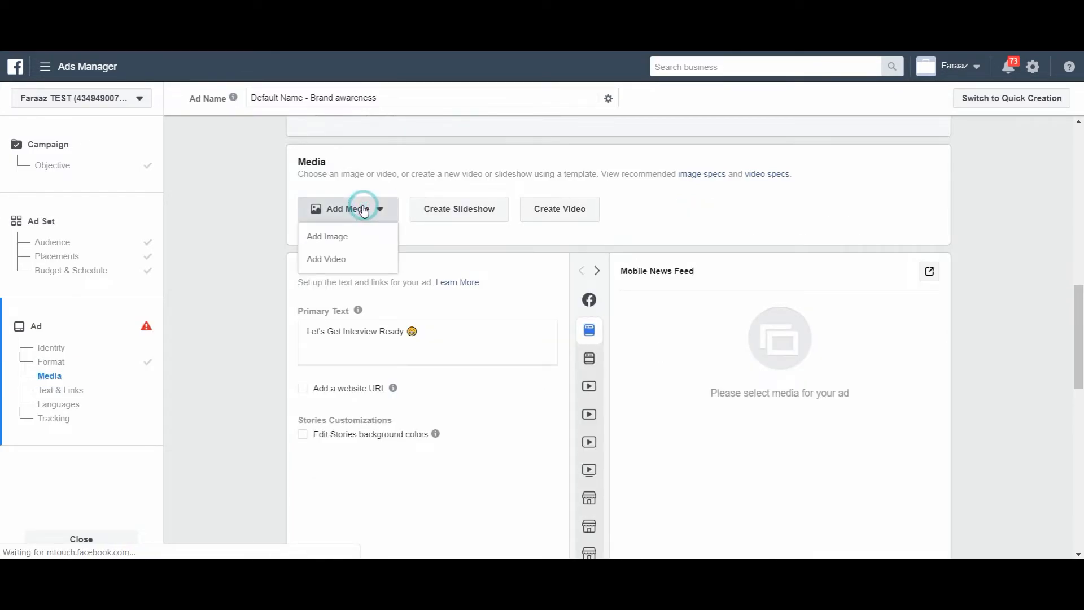
click(347, 247)
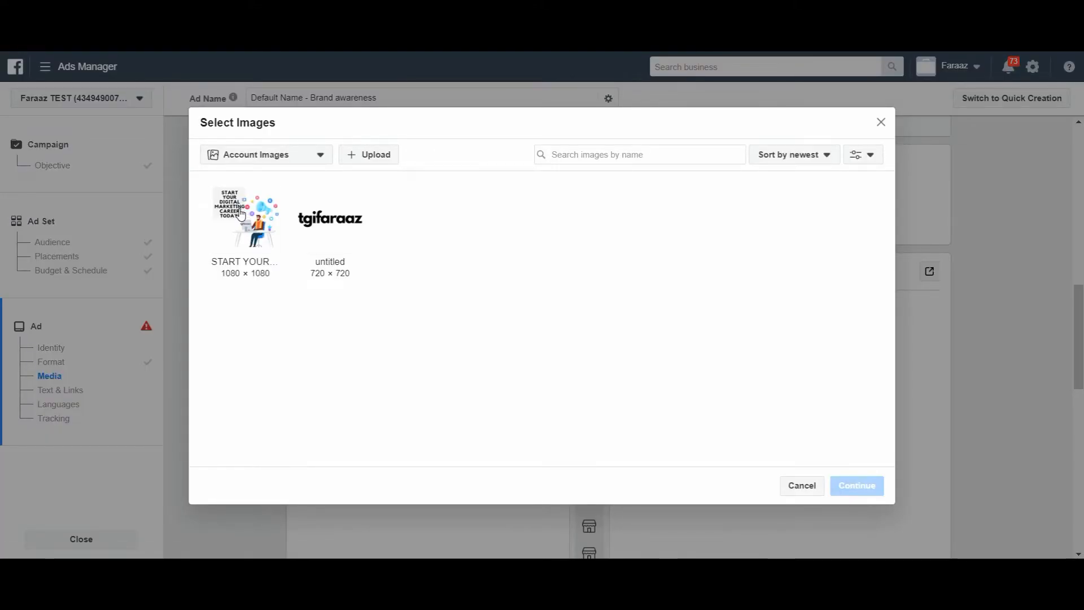
click(241, 213)
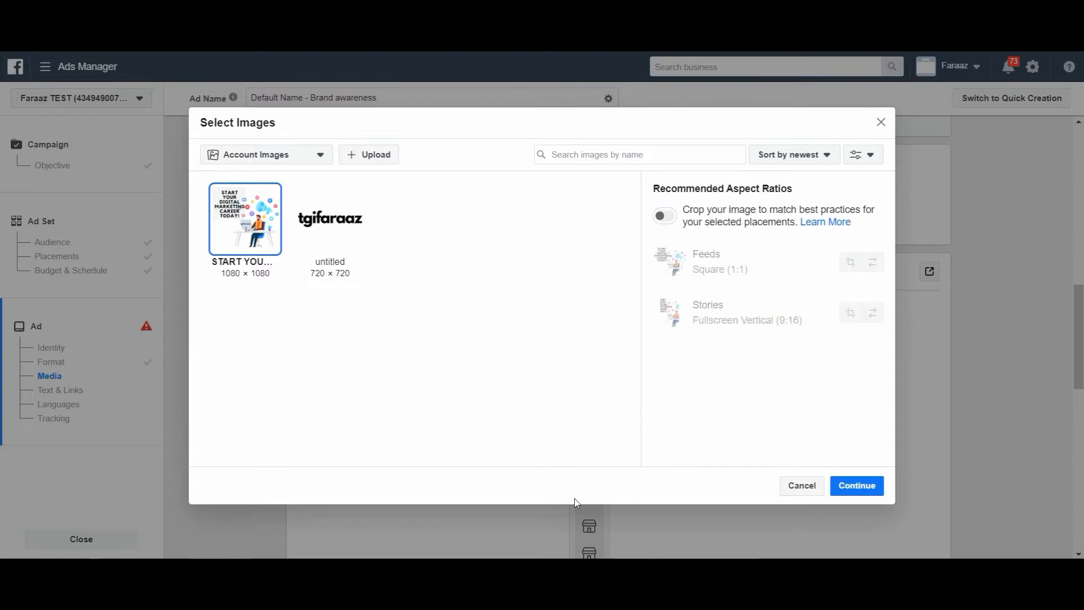
click(875, 494)
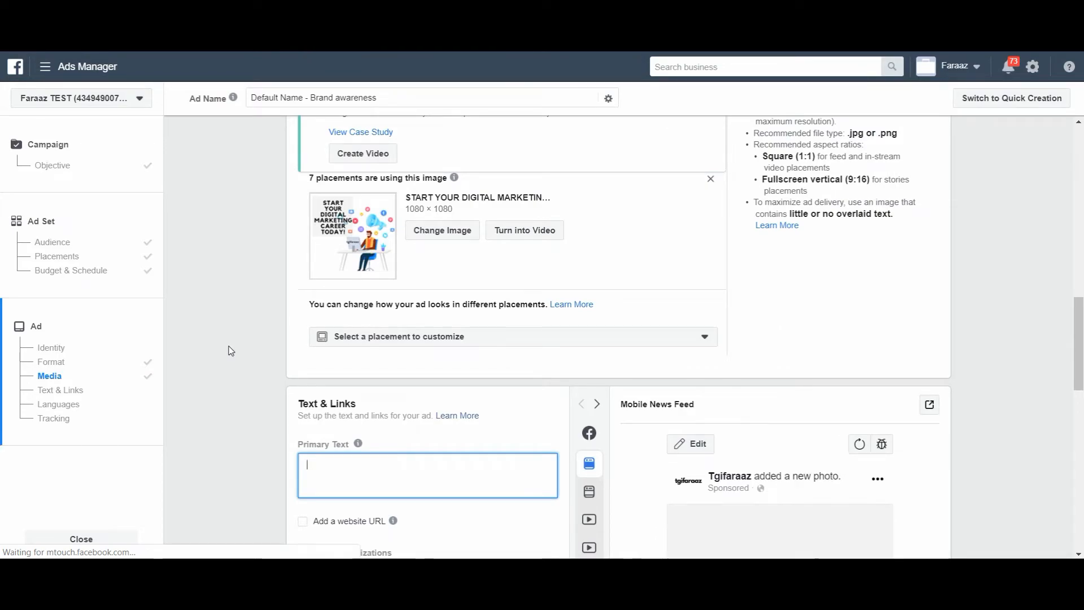
Step: Enter "Digital Marketing for all" as the ad's primary text
scroll(234, 350, down, 3)
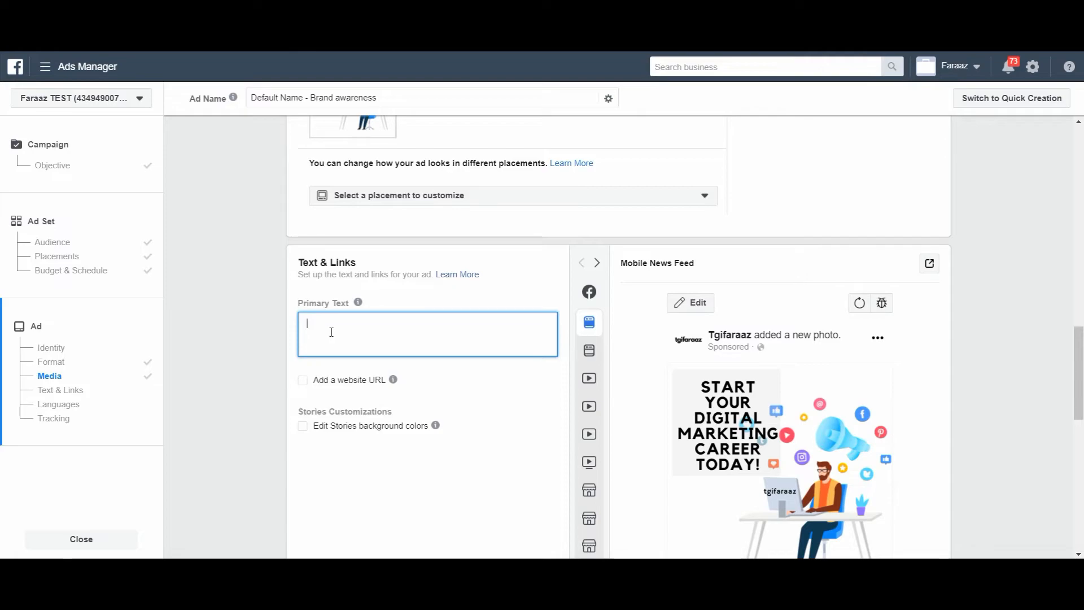
text(Digital)
text(Ma)
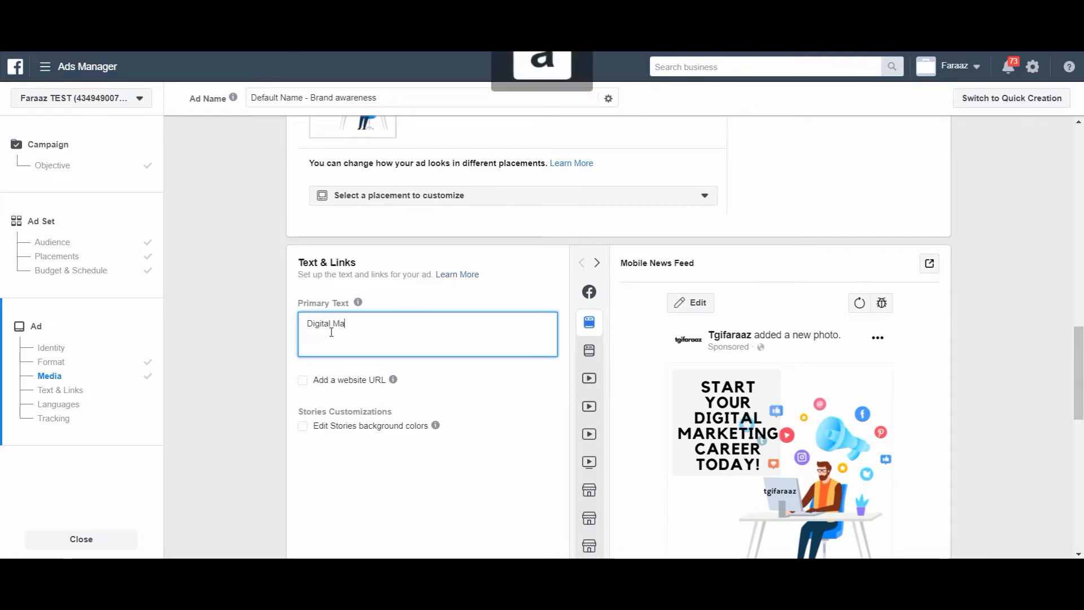
text(rketing for all)
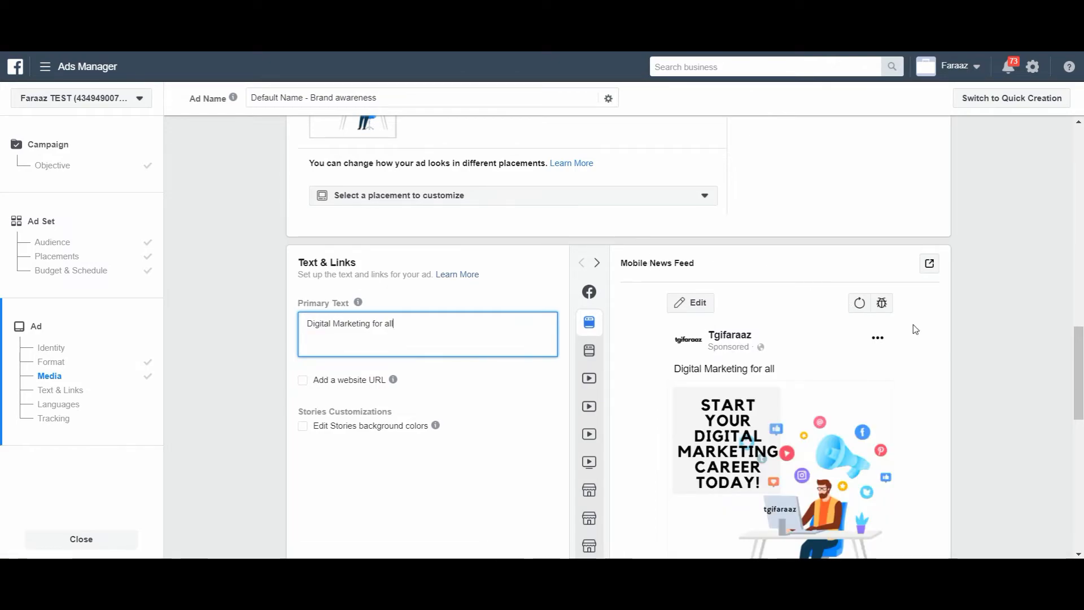
Step: Preview the ad in the Desktop News Feed and Instagram Feed placements
click(597, 264)
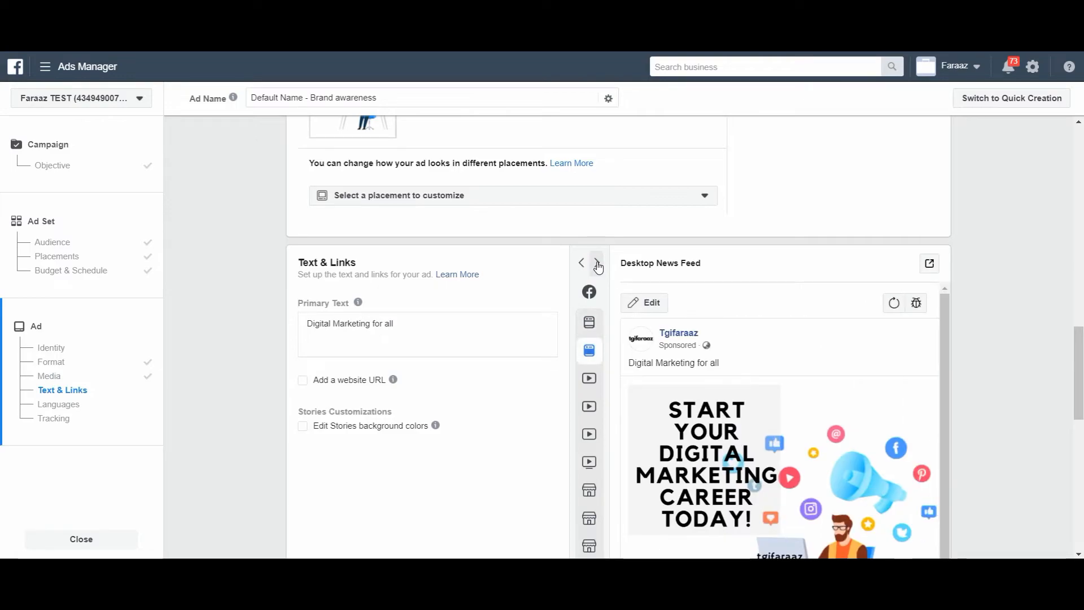
scroll(1027, 342, down, 3)
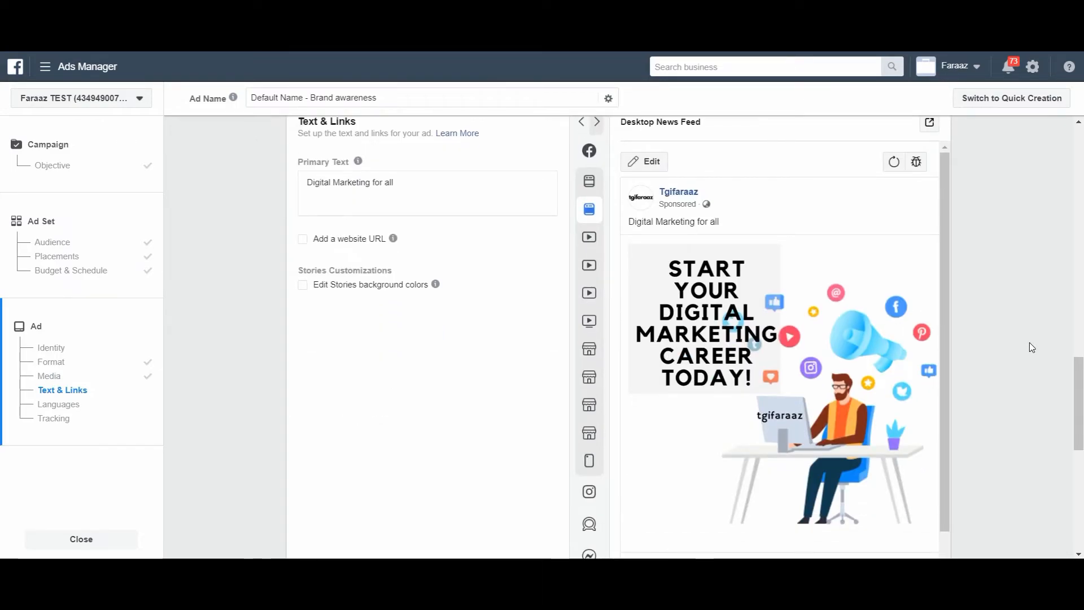
mouse_move(593, 265)
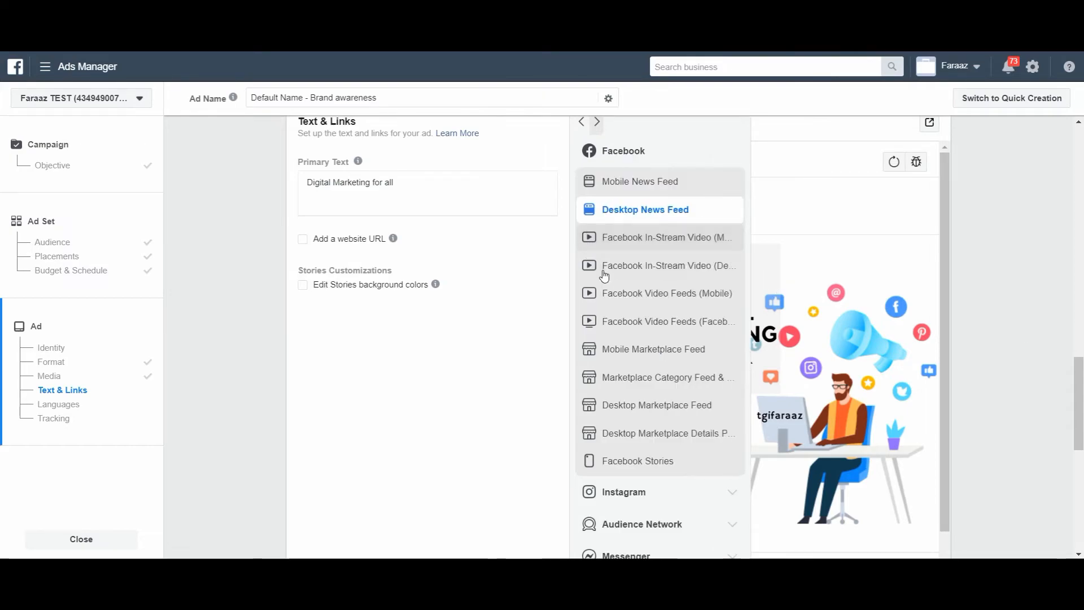
click(641, 496)
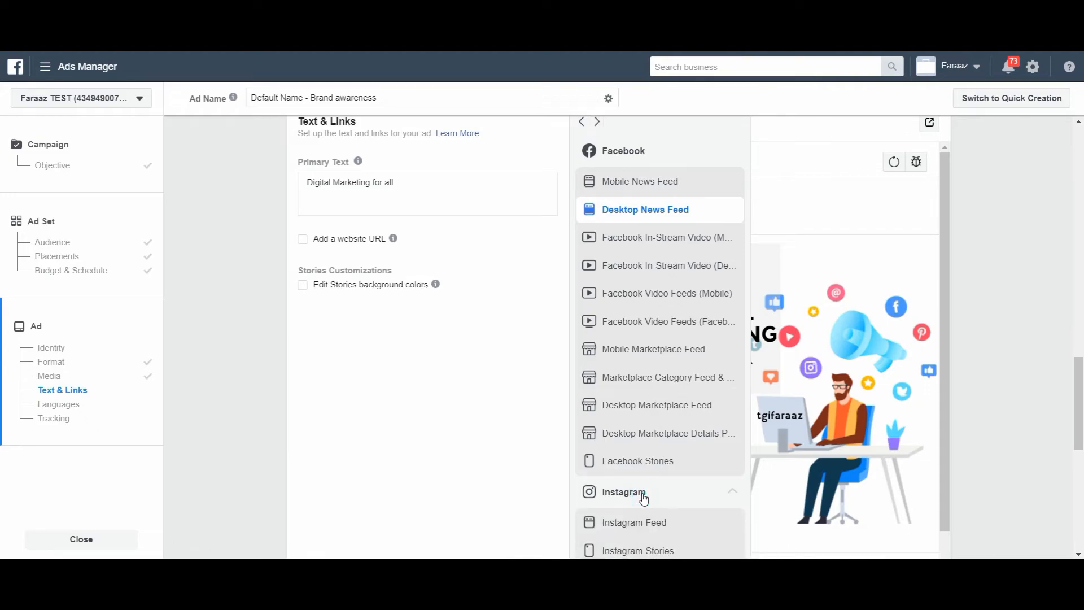
scroll(685, 477, down, 1)
click(676, 474)
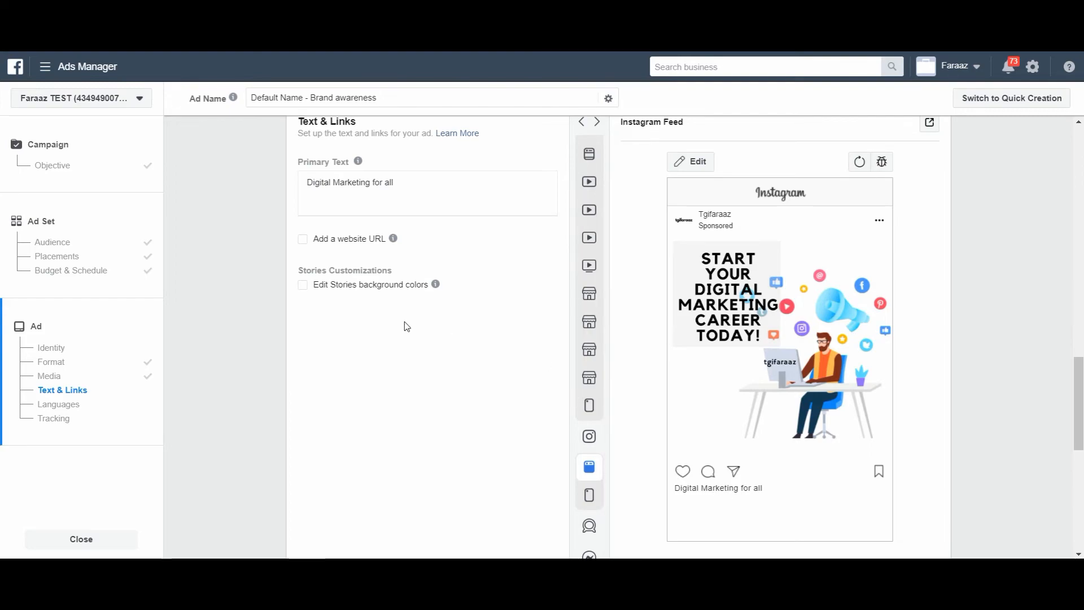
Step: Look through the ad's Languages and Tracking sections down to the final review and confirmation options
scroll(404, 337, down, 5)
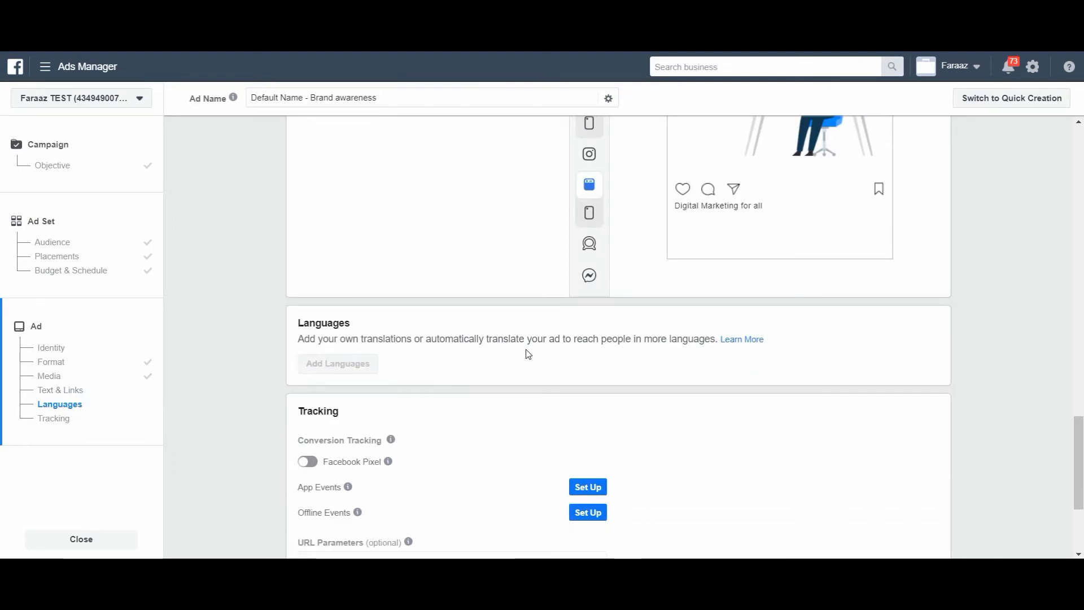
scroll(244, 335, down, 2)
scroll(244, 335, down, 1)
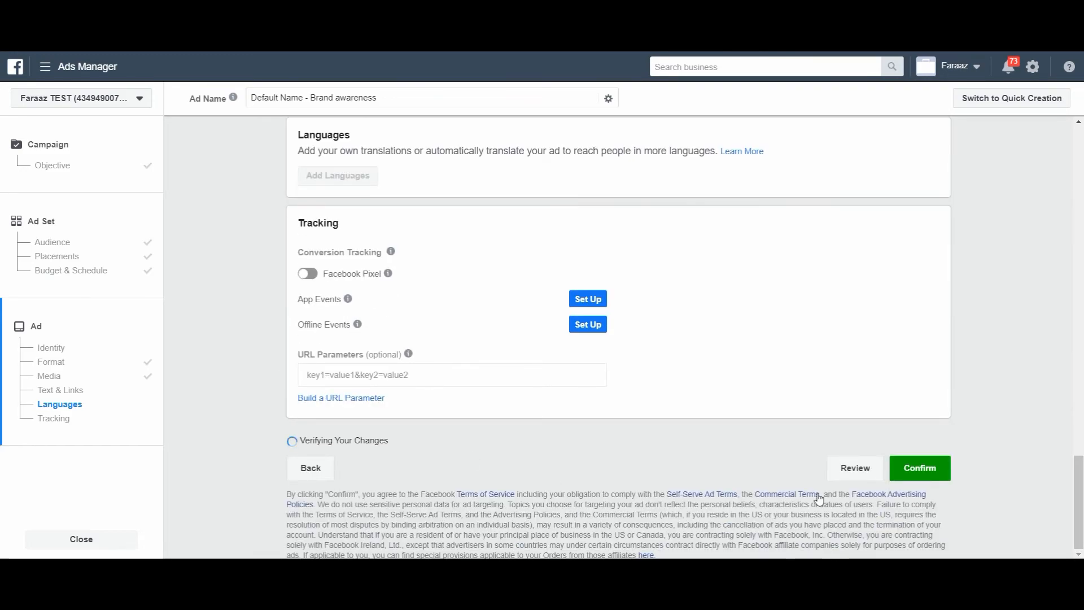